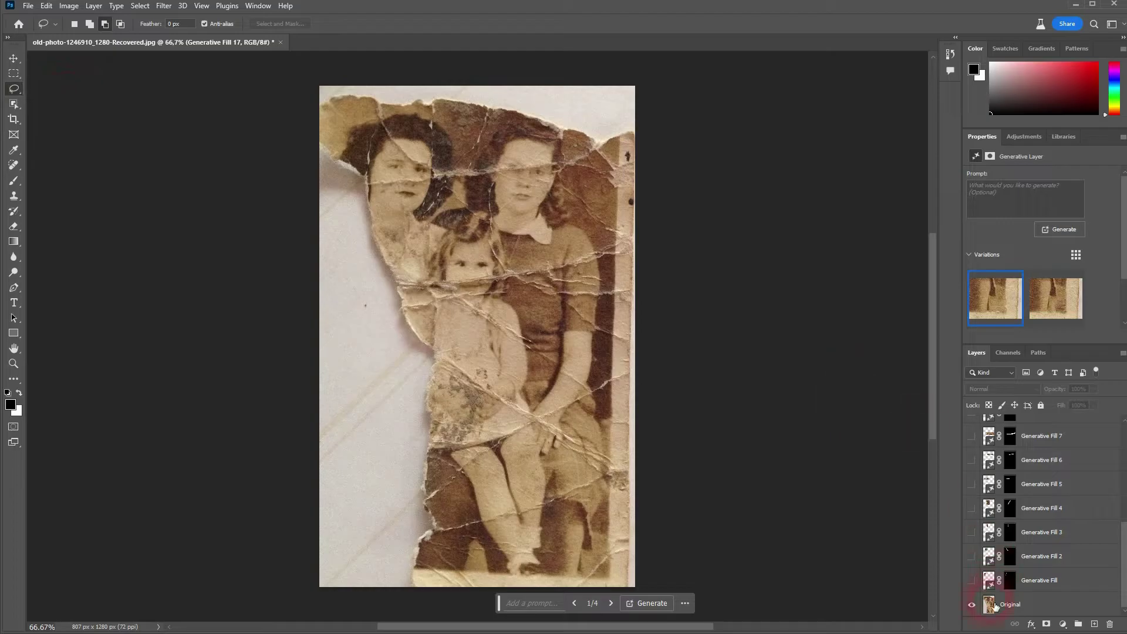
Compare the damaged Original layer alone with the photo as restored by all Generative Fill layers
alt+click(973, 607)
alt+click(979, 612)
alt+click(978, 611)
alt+click(978, 611)
alt+click(978, 611)
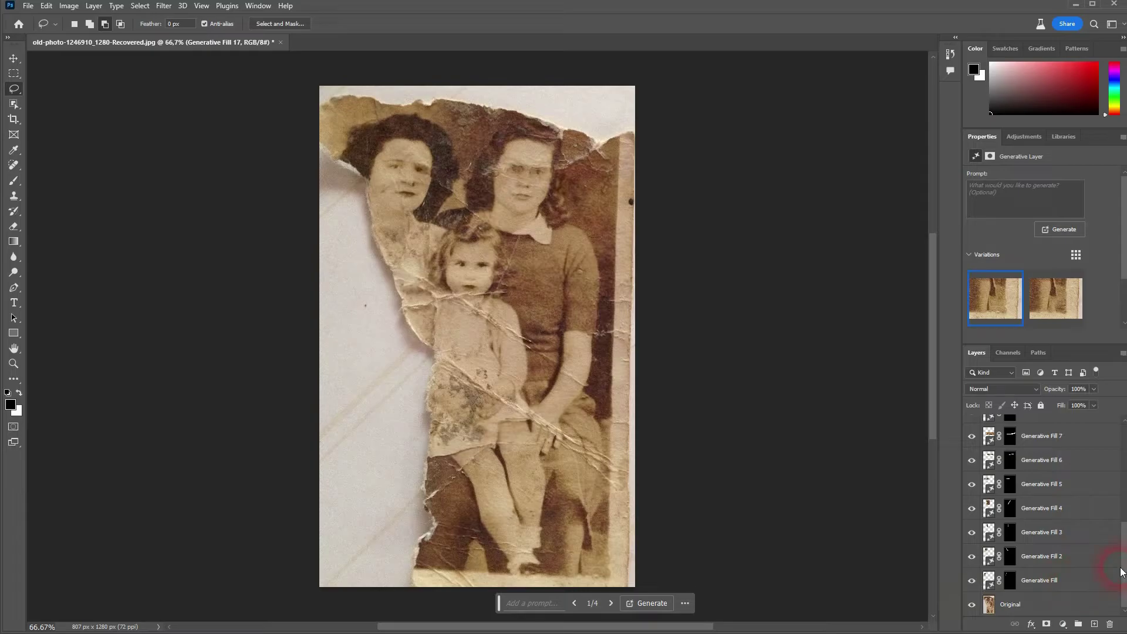
drag(1121, 573, 1121, 439)
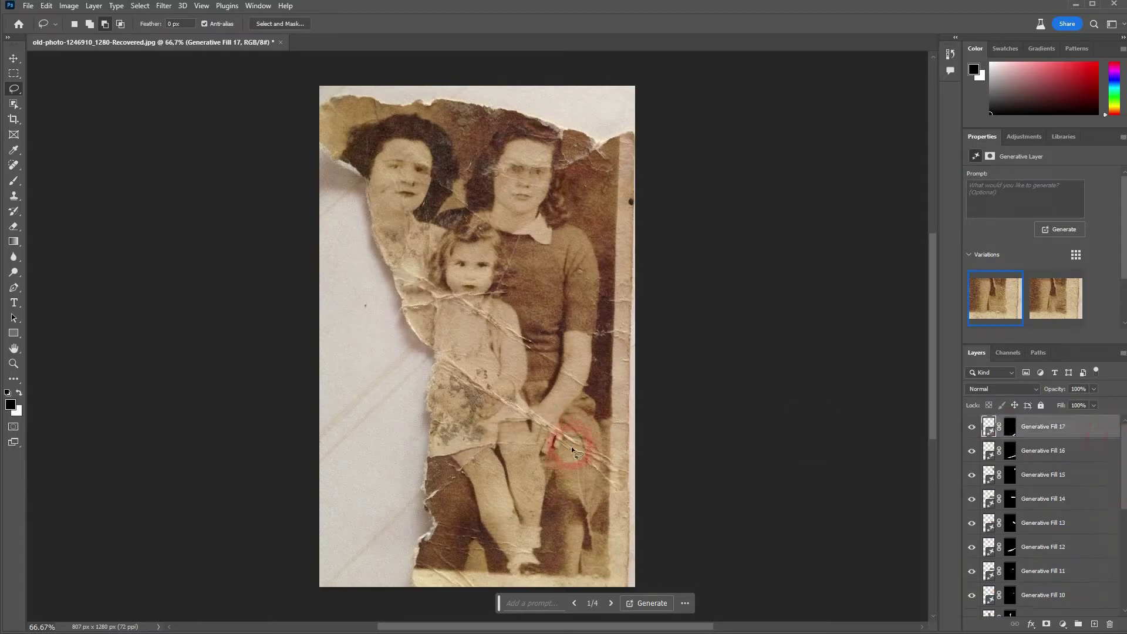
Lasso the crease from the girl's skirt hem to the torn edge, remove it with Generative Fill and keep the second variation
drag(498, 457, 495, 447)
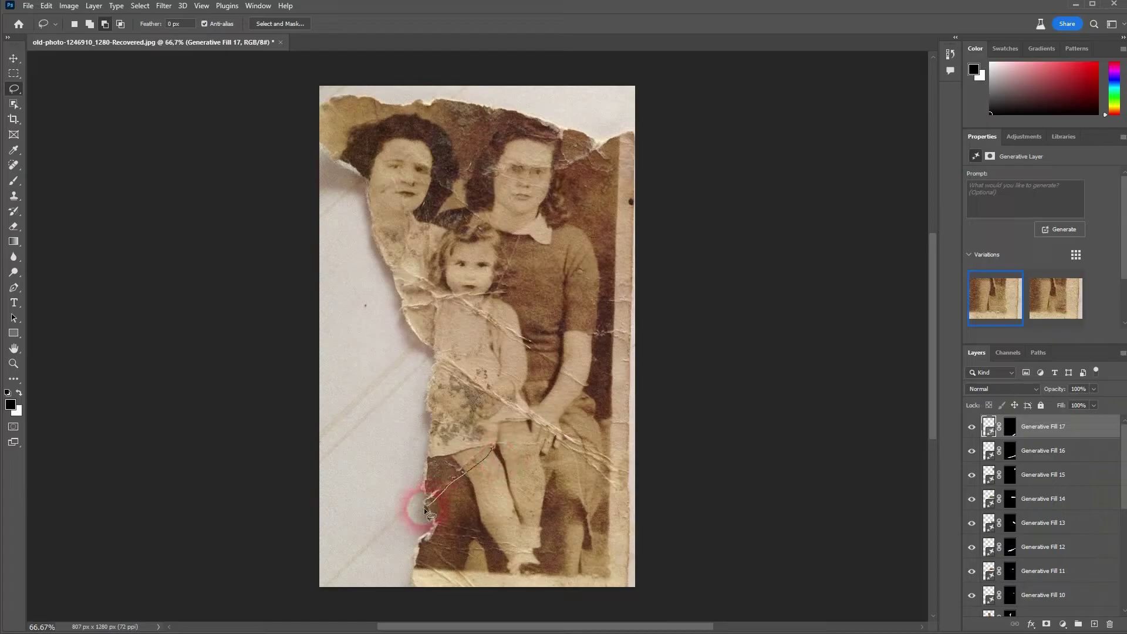
drag(495, 440, 495, 442)
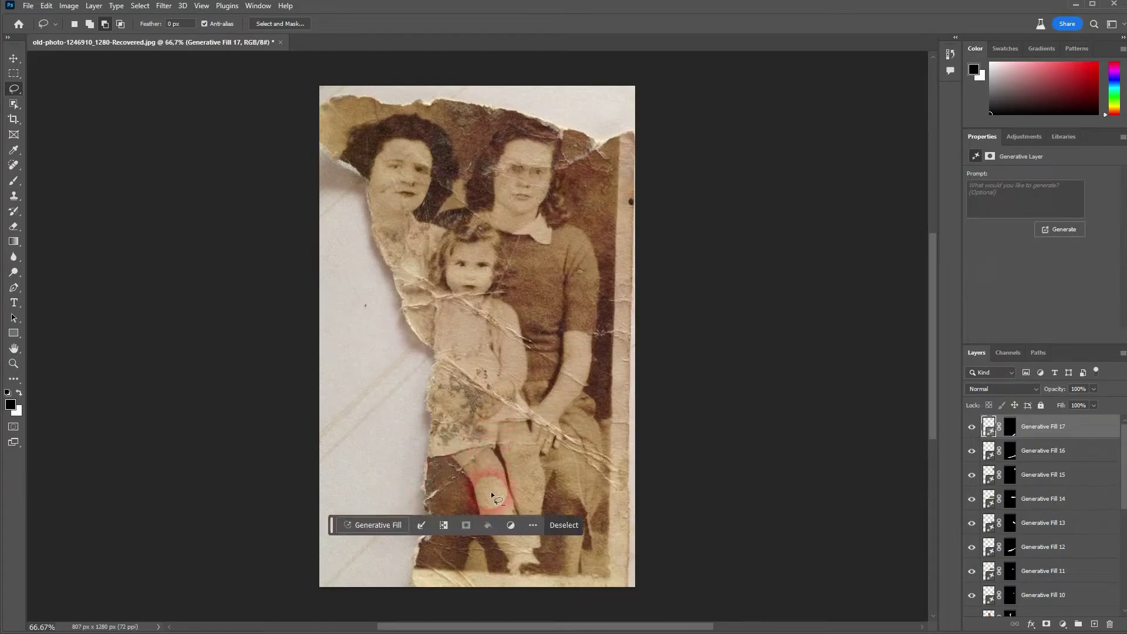
click(574, 526)
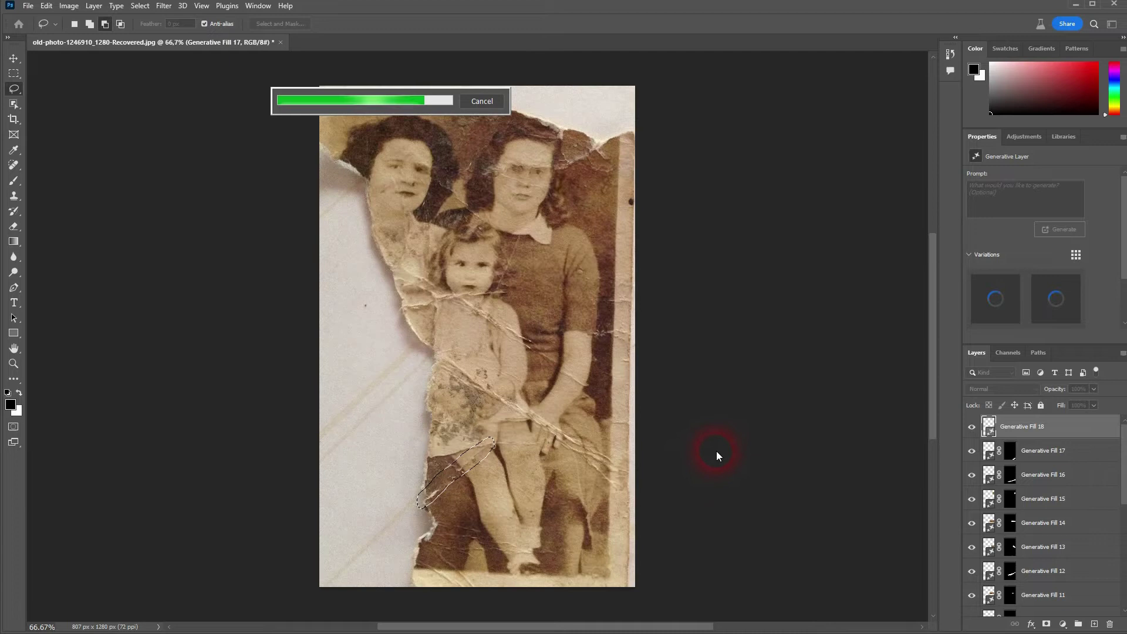
click(1068, 309)
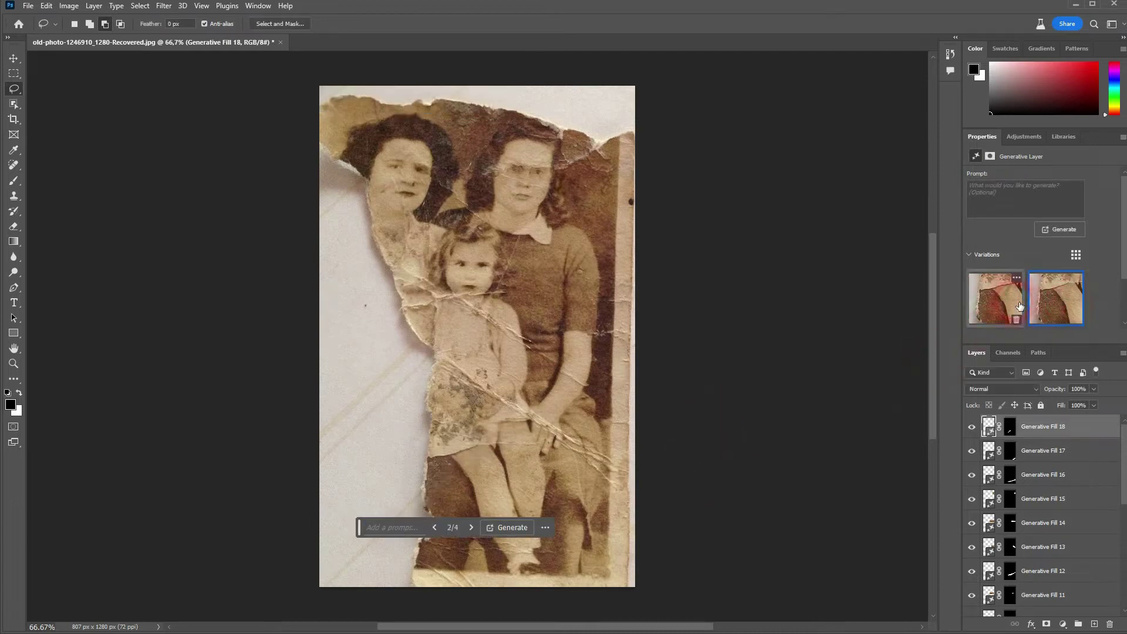
click(979, 433)
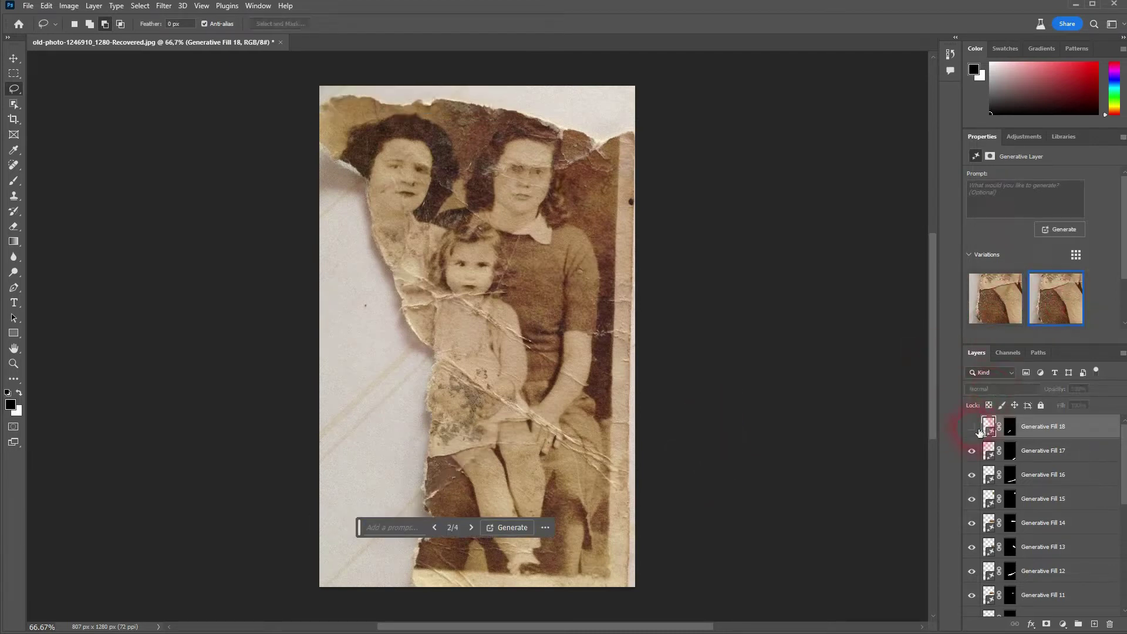
click(498, 451)
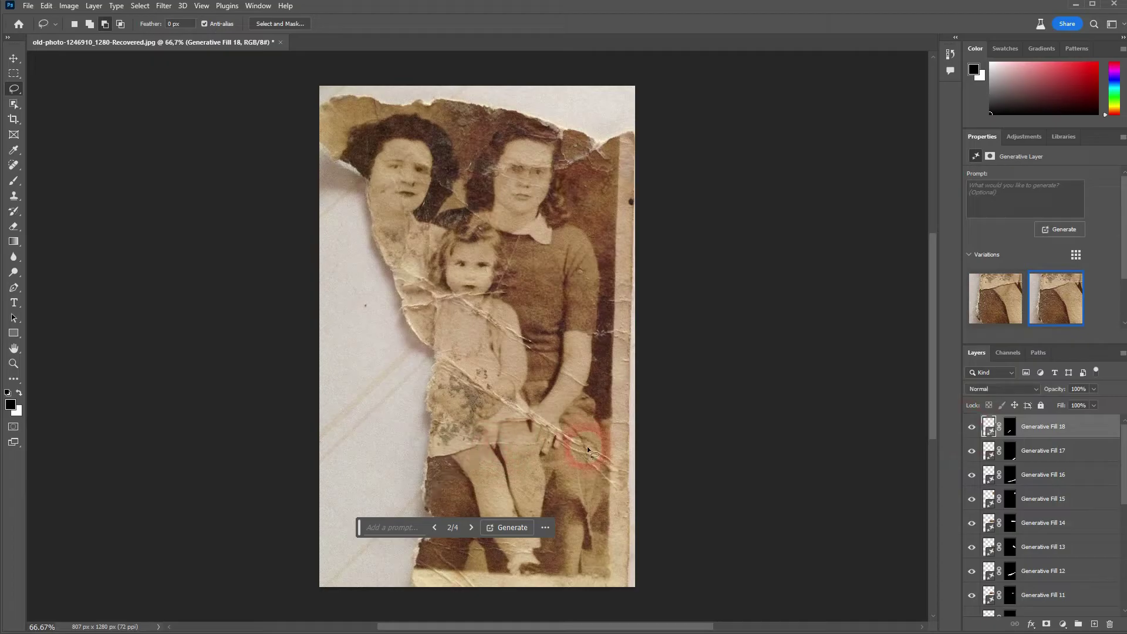
Lasso the diagonal crease across the seated woman's skirt up to the photo border and remove it with Generative Fill
scroll(593, 473, up, 12)
mouse_move(655, 526)
mouse_down()
mouse_move(479, 406)
mouse_move(464, 379)
mouse_move(473, 356)
mouse_move(533, 327)
mouse_move(670, 429)
mouse_up()
drag(685, 507, 686, 507)
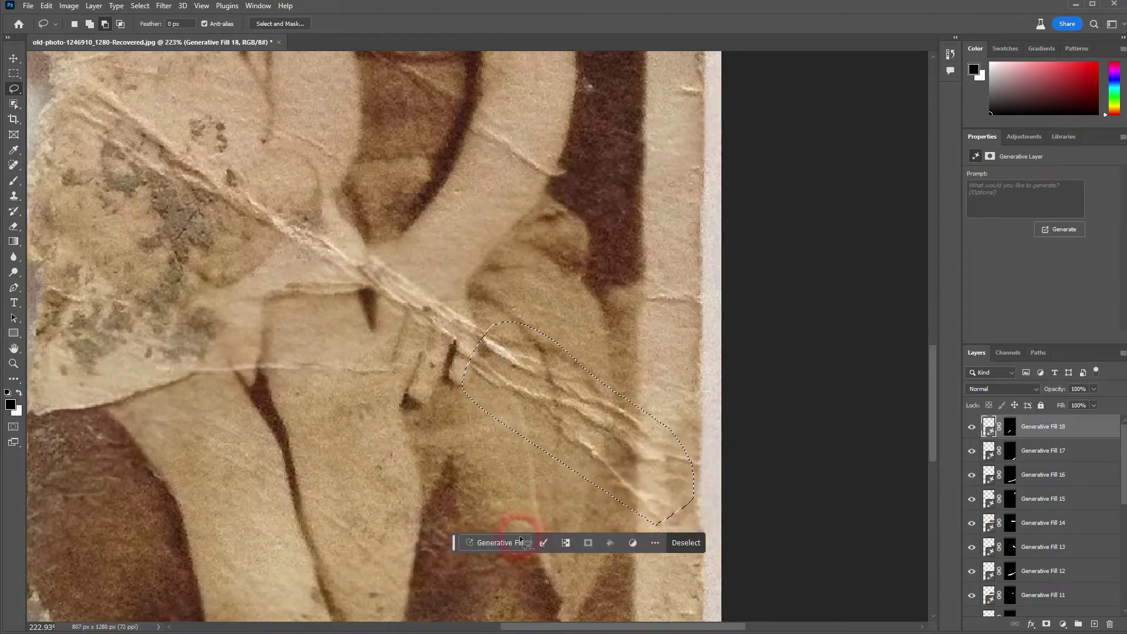
click(707, 541)
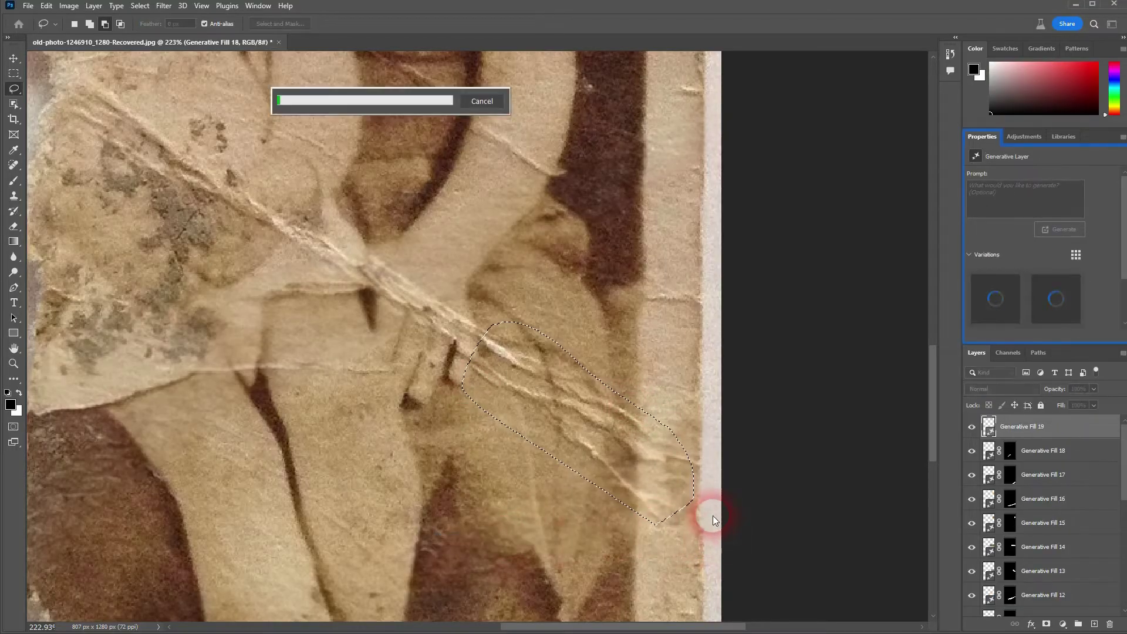
Lasso the horizontal crease across the girl's skirt hem, remove it with Generative Fill and compare the two variations
drag(175, 379, 176, 376)
click(533, 401)
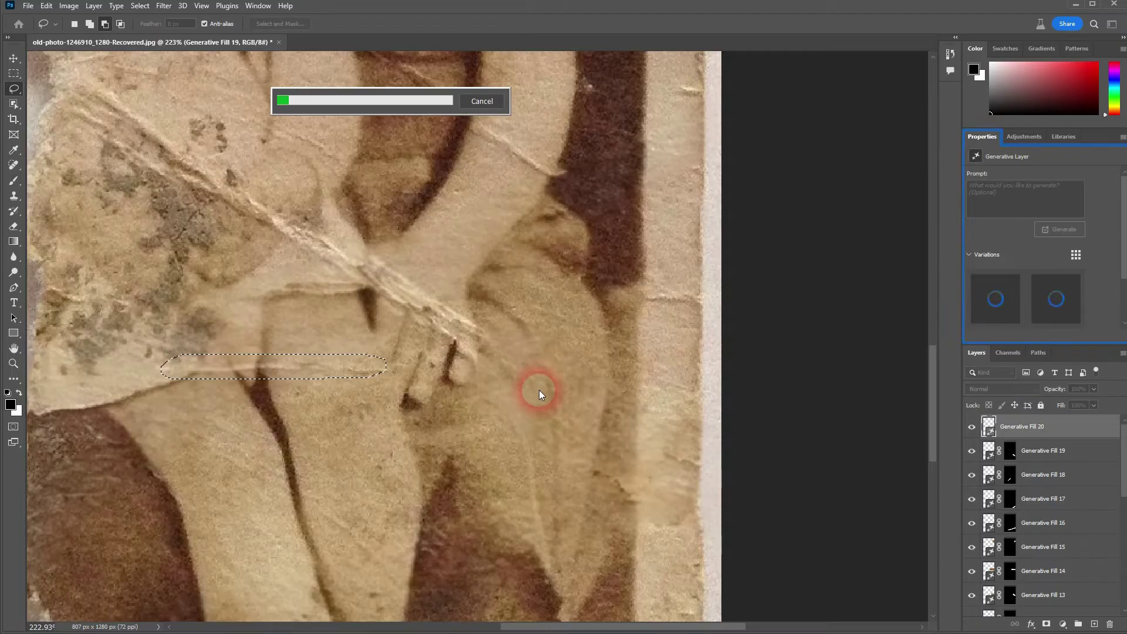
scroll(524, 360, down, 8)
click(1056, 298)
click(1016, 308)
Lasso the creases in the dark background between the torn edge and the girl's shins, combining them with Add to selection
scroll(417, 541, up, 8)
mouse_move(301, 354)
mouse_down()
mouse_move(238, 382)
mouse_move(332, 375)
mouse_up()
mouse_move(160, 448)
mouse_down()
mouse_move(38, 418)
mouse_move(209, 494)
mouse_move(167, 449)
mouse_up()
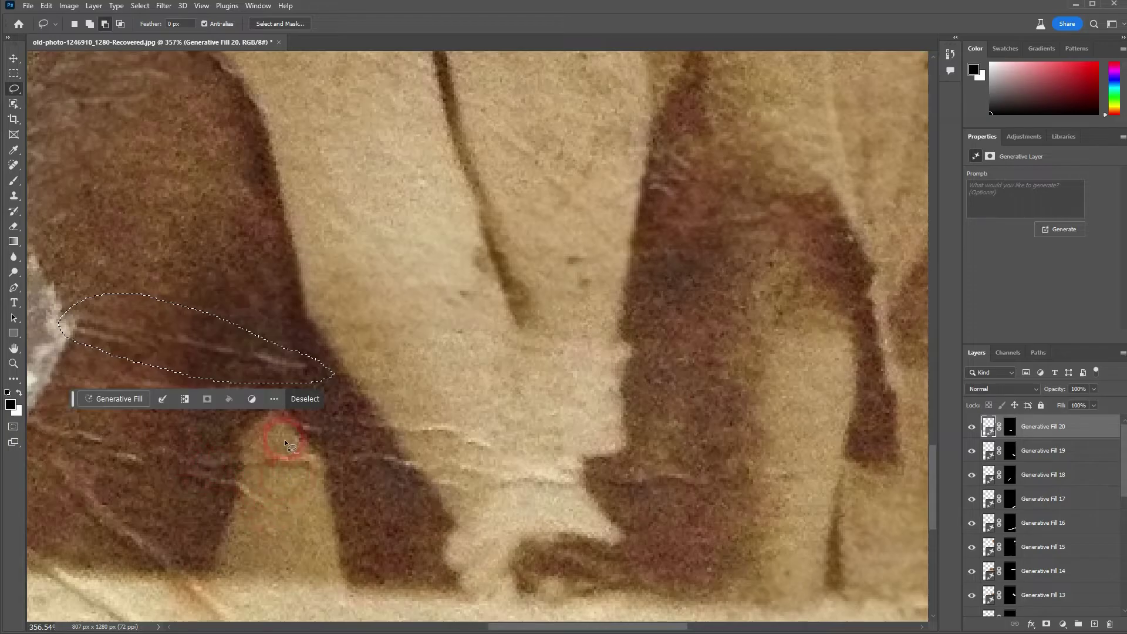
click(90, 23)
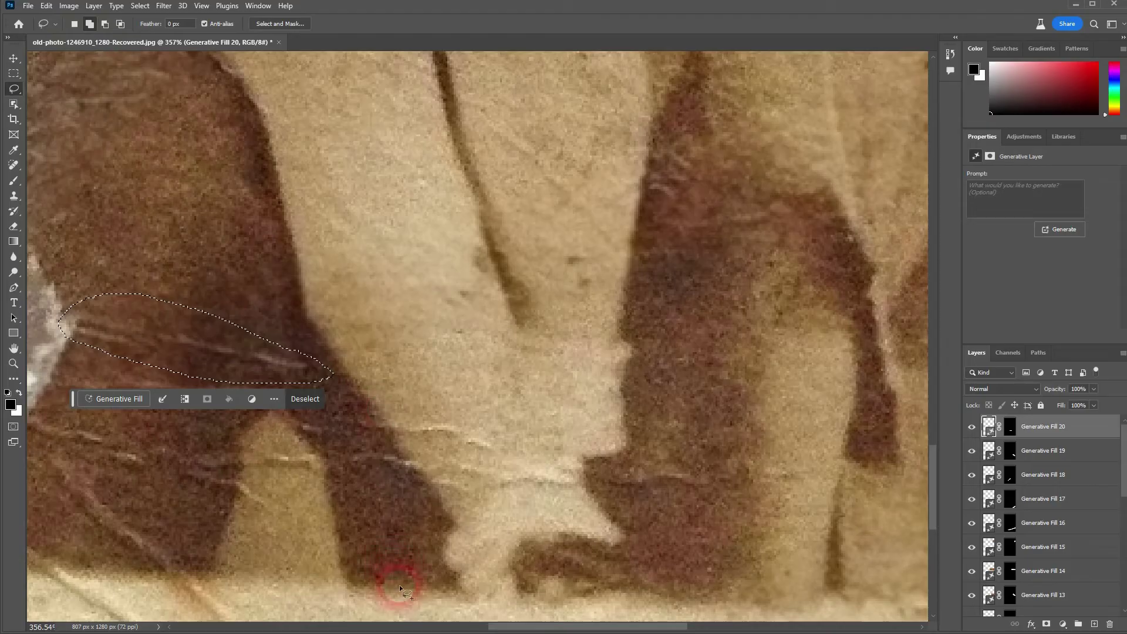
drag(492, 623, 447, 623)
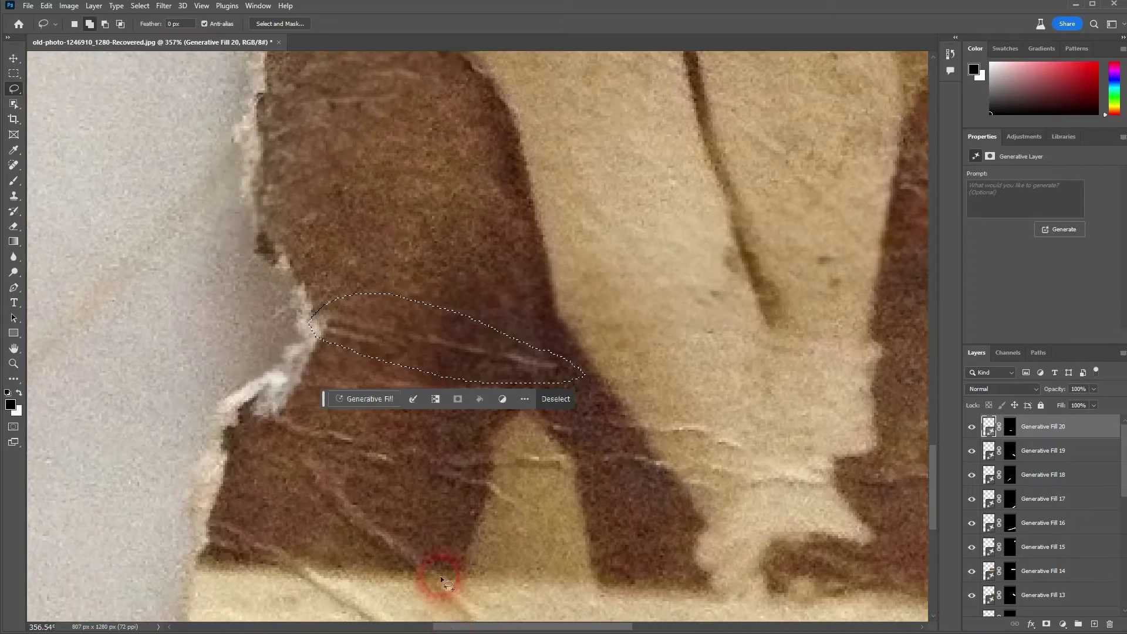
mouse_move(395, 481)
mouse_down()
mouse_move(305, 457)
mouse_move(273, 435)
mouse_move(366, 428)
mouse_up()
drag(390, 476, 391, 479)
Add the creases across the chair leg, the girl's ankle and foot to the selection, generate a fill and choose the second variation
drag(488, 445, 434, 468)
drag(558, 448, 500, 451)
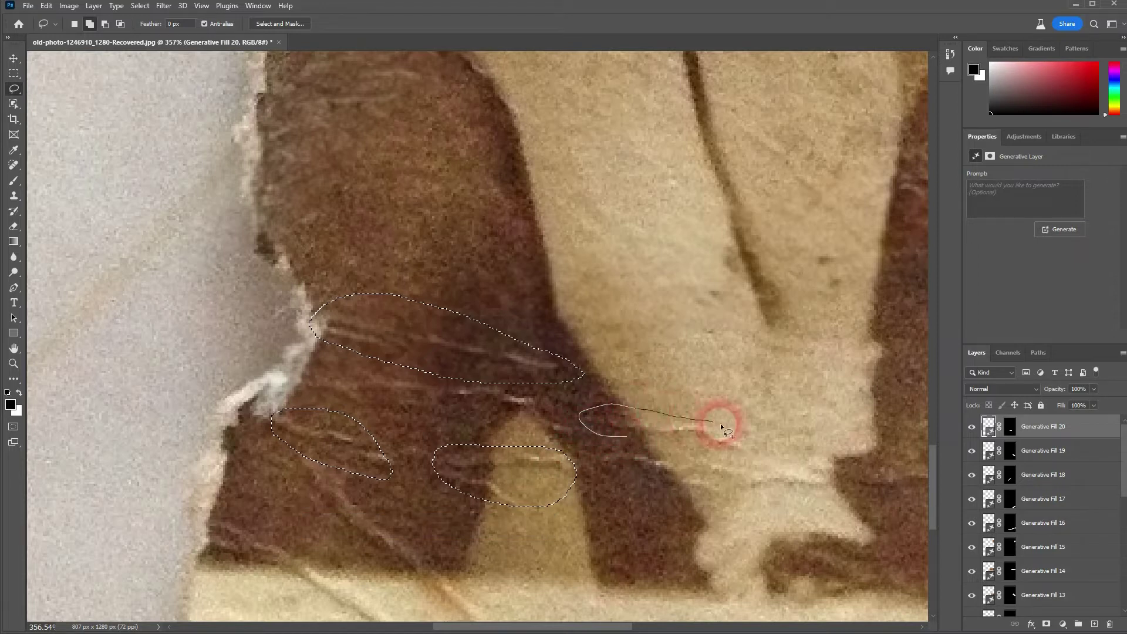
drag(628, 445, 632, 449)
mouse_move(818, 464)
mouse_down()
mouse_move(751, 469)
mouse_move(734, 485)
mouse_up()
drag(802, 463, 817, 464)
click(484, 528)
click(687, 530)
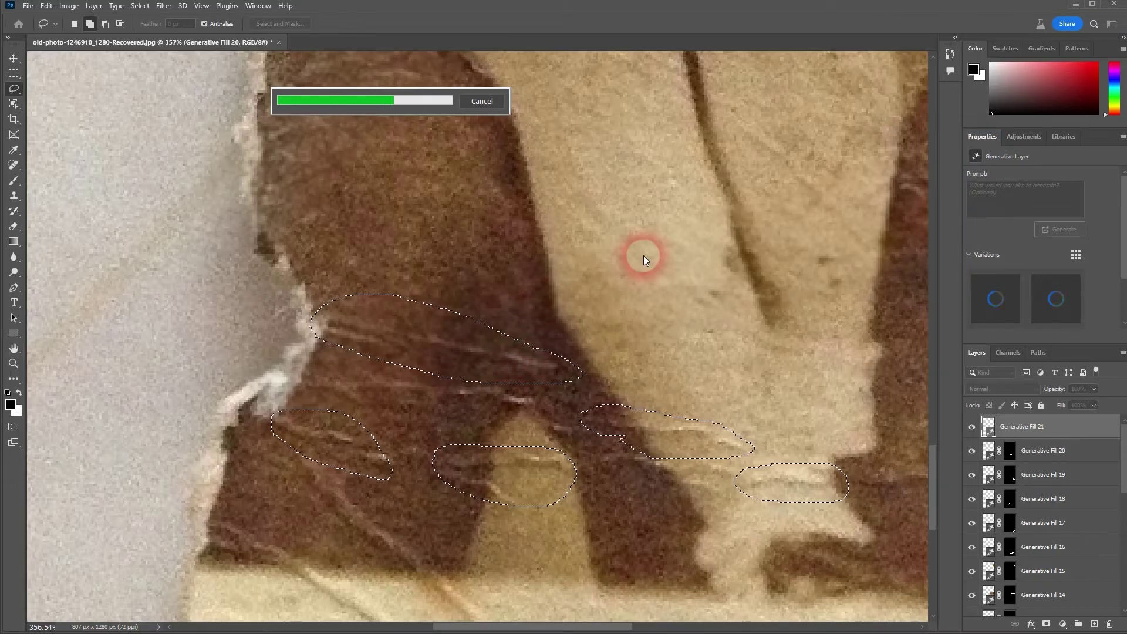
click(1057, 300)
Lasso the remaining creases around the chair leg, the girl's ankle and the bottom border, and remove them with Generative Fill
mouse_move(563, 435)
mouse_down()
mouse_move(466, 404)
mouse_move(325, 397)
mouse_up()
mouse_move(363, 365)
mouse_down()
mouse_move(447, 363)
mouse_move(534, 385)
mouse_up()
drag(574, 442, 575, 440)
mouse_move(704, 454)
mouse_down()
mouse_move(703, 488)
mouse_move(738, 487)
mouse_up()
scroll(703, 487, down, 2)
drag(523, 529, 508, 553)
mouse_move(391, 551)
mouse_down()
mouse_move(460, 533)
mouse_move(470, 551)
mouse_up()
click(730, 457)
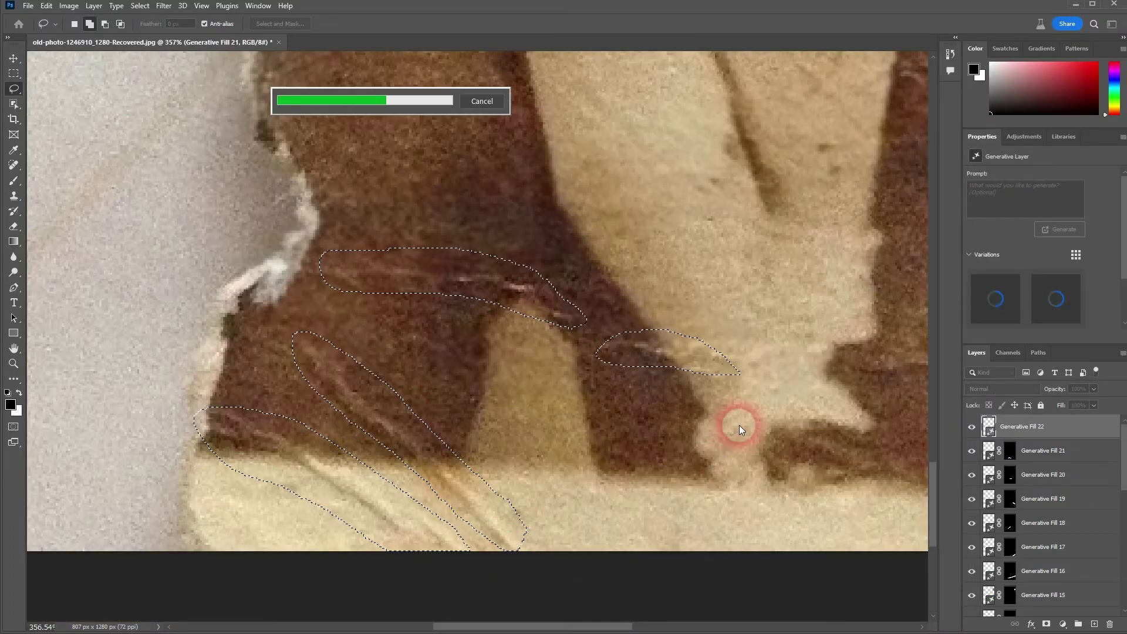
Lasso the creases along the photo's right border beside the seated woman's skirt and arm
scroll(738, 421, down, 5)
scroll(748, 218, up, 2)
scroll(780, 399, up, 5)
mouse_move(862, 390)
mouse_down()
mouse_move(794, 386)
mouse_move(859, 371)
mouse_up()
scroll(849, 289, up, 4)
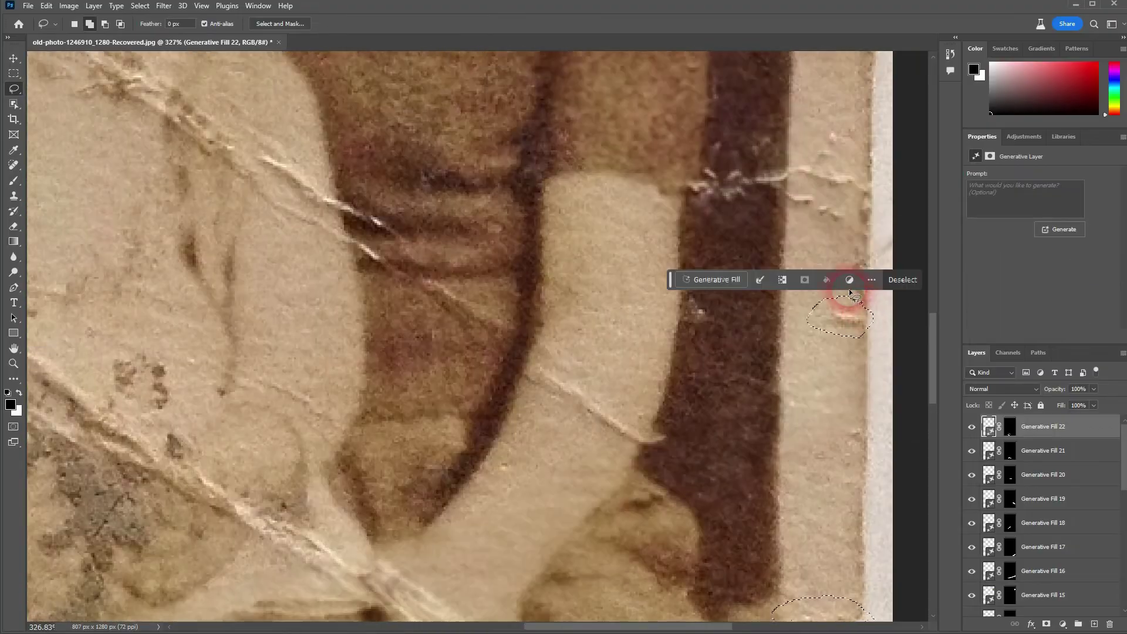
mouse_move(850, 288)
mouse_down()
mouse_move(725, 207)
mouse_move(878, 231)
mouse_up()
scroll(879, 231, up, 3)
Add the marks on the upper right border and the creases beside the woman's hair to the selection and generate a fill
scroll(879, 231, down, 5)
drag(836, 117, 846, 112)
scroll(883, 177, up, 3)
scroll(926, 239, up, 3)
drag(835, 360, 838, 399)
mouse_move(646, 384)
mouse_down()
mouse_move(691, 406)
mouse_move(657, 375)
mouse_up()
click(651, 322)
click(850, 324)
Check the whole restoration against the Original layer shown on its own
scroll(544, 414, down, 6)
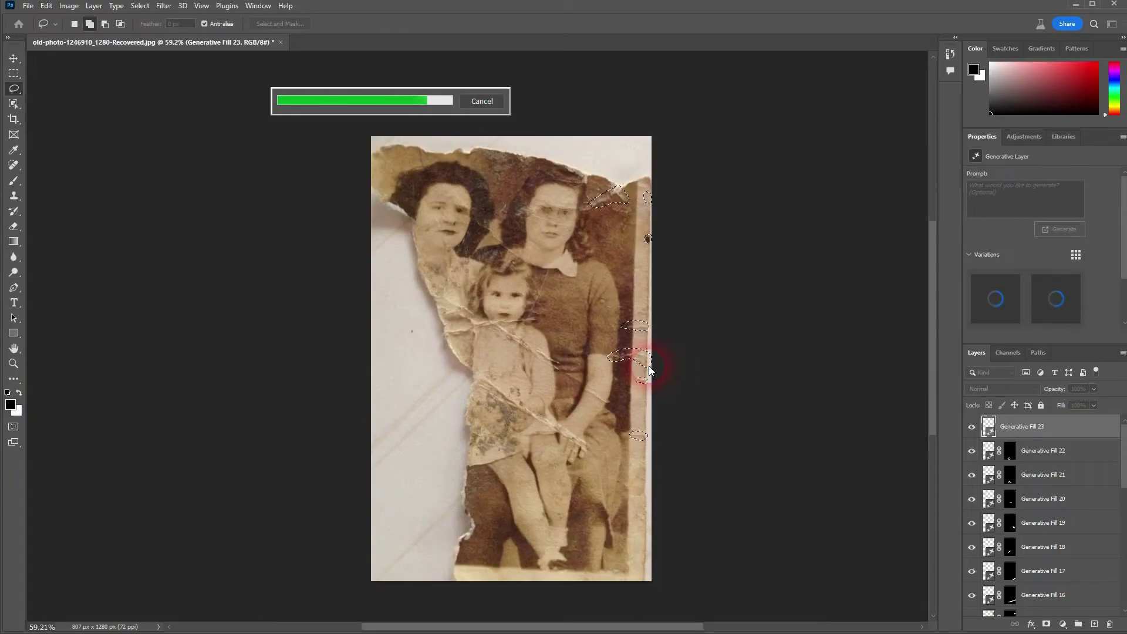
scroll(998, 528, down, 8)
alt+click(972, 604)
alt+click(971, 604)
Lasso the crease across the girl's neck and upper chest and remove it with Generative Fill
scroll(505, 313, up, 8)
mouse_move(650, 364)
mouse_down()
mouse_move(280, 357)
mouse_move(666, 358)
mouse_up()
click(406, 204)
click(604, 203)
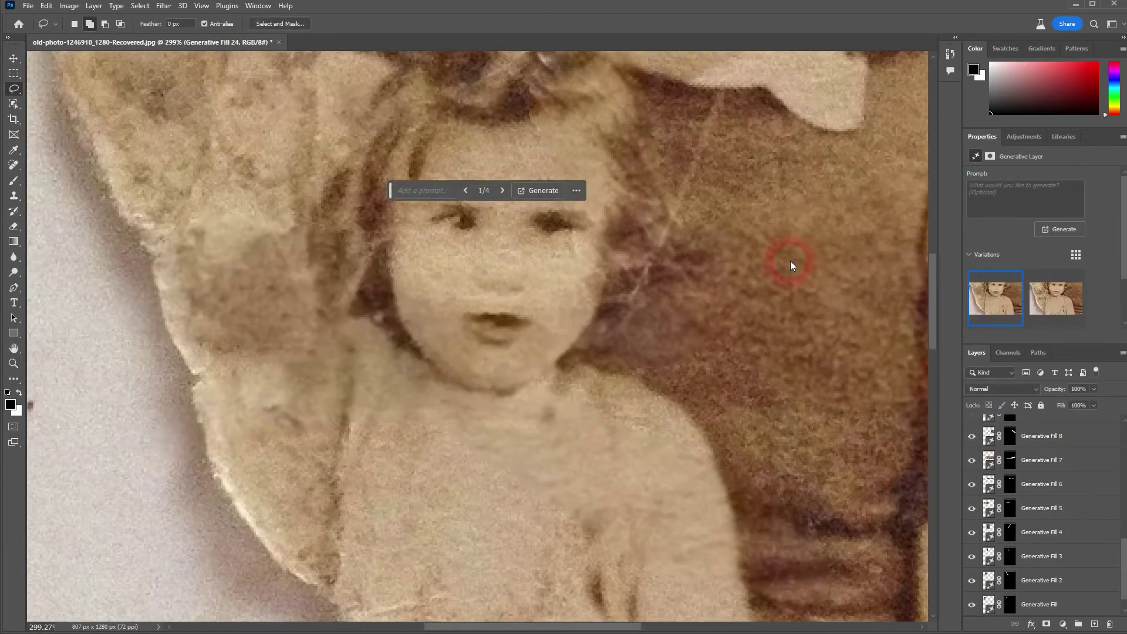
Lasso the diagonal creases across the woman's forearm and the girl's skirt, and remove them with Generative Fill without a prompt
scroll(774, 411, down, 5)
scroll(758, 565, down, 4)
scroll(764, 411, up, 4)
drag(596, 293, 611, 286)
scroll(646, 317, down, 2)
mouse_move(719, 510)
mouse_down()
mouse_move(332, 242)
mouse_move(701, 558)
mouse_up()
click(411, 584)
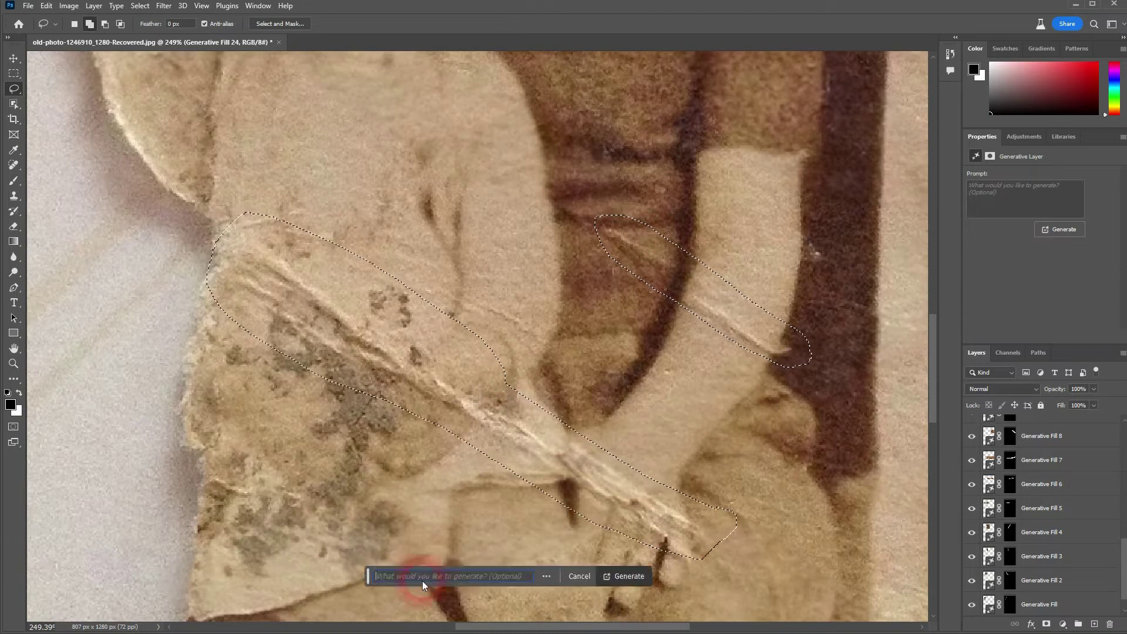
click(620, 580)
Lasso the scratches around the girl's head and between the two women
scroll(538, 370, down, 4)
scroll(529, 170, up, 5)
mouse_move(630, 110)
mouse_down()
mouse_move(611, 151)
mouse_move(631, 108)
mouse_up()
scroll(626, 115, up, 5)
mouse_move(403, 355)
mouse_down()
mouse_move(246, 232)
mouse_move(437, 353)
mouse_up()
scroll(437, 352, up, 3)
drag(739, 321, 732, 317)
drag(615, 274, 619, 250)
drag(351, 162, 349, 159)
Add the scratches between the women's hair and on the left woman's cheek and chin to the selection, and generate a fill
drag(834, 143, 830, 159)
scroll(683, 220, down, 3)
scroll(683, 222, up, 3)
drag(343, 170, 357, 193)
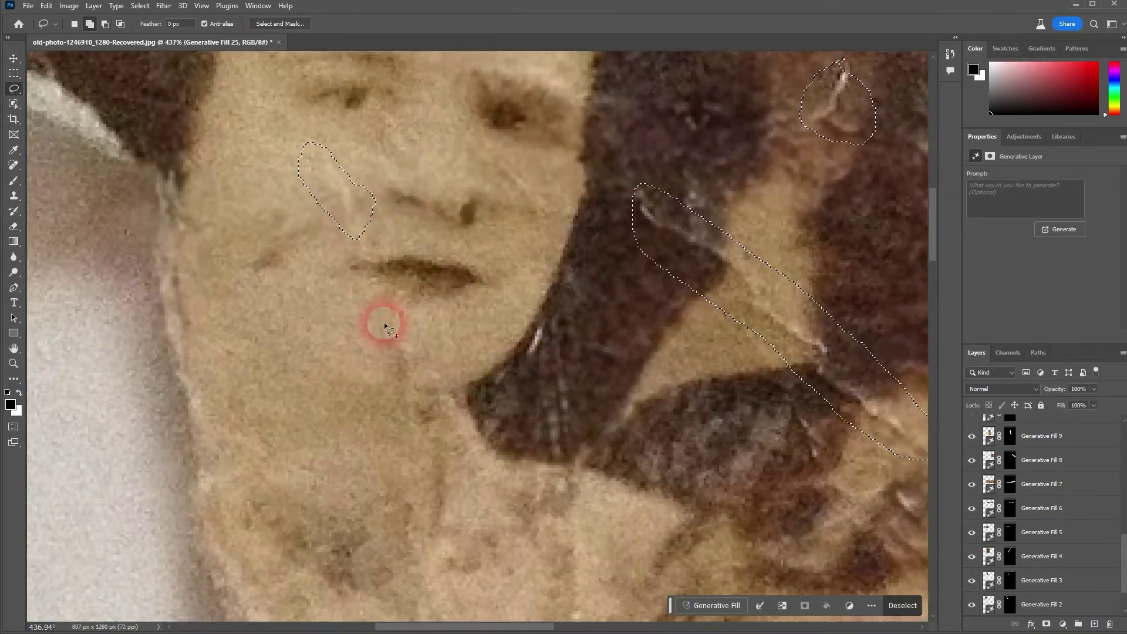
drag(385, 325, 398, 342)
click(719, 606)
click(893, 607)
Lasso the crease across the right woman's forehead and eyes and repair it with Generative Fill
scroll(695, 446, down, 8)
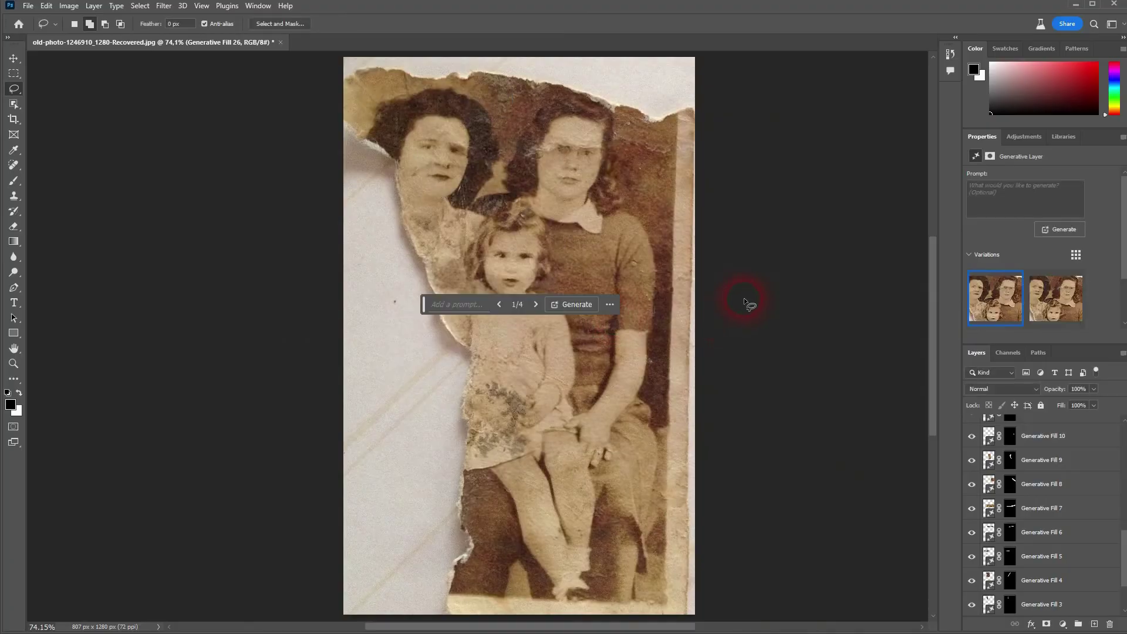
scroll(567, 144, up, 8)
mouse_move(564, 197)
mouse_down()
mouse_move(649, 154)
mouse_move(703, 203)
mouse_up()
key(Return)
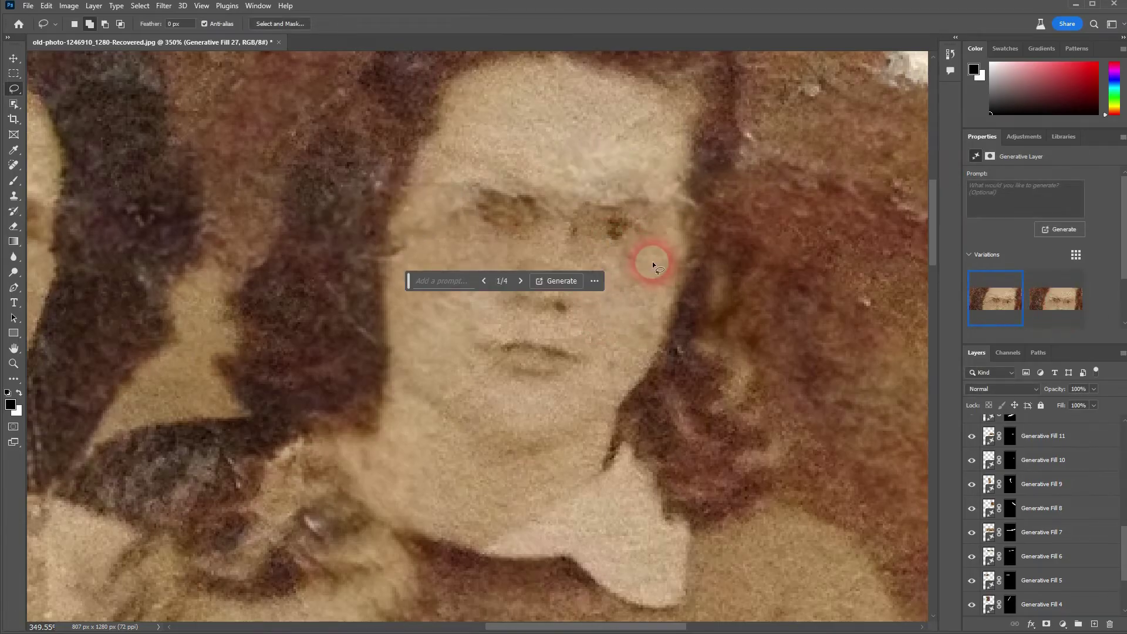
Lasso the whole torn area above the women's heads up to the canvas edge and fill it with Generative Fill without a prompt
scroll(653, 262, down, 6)
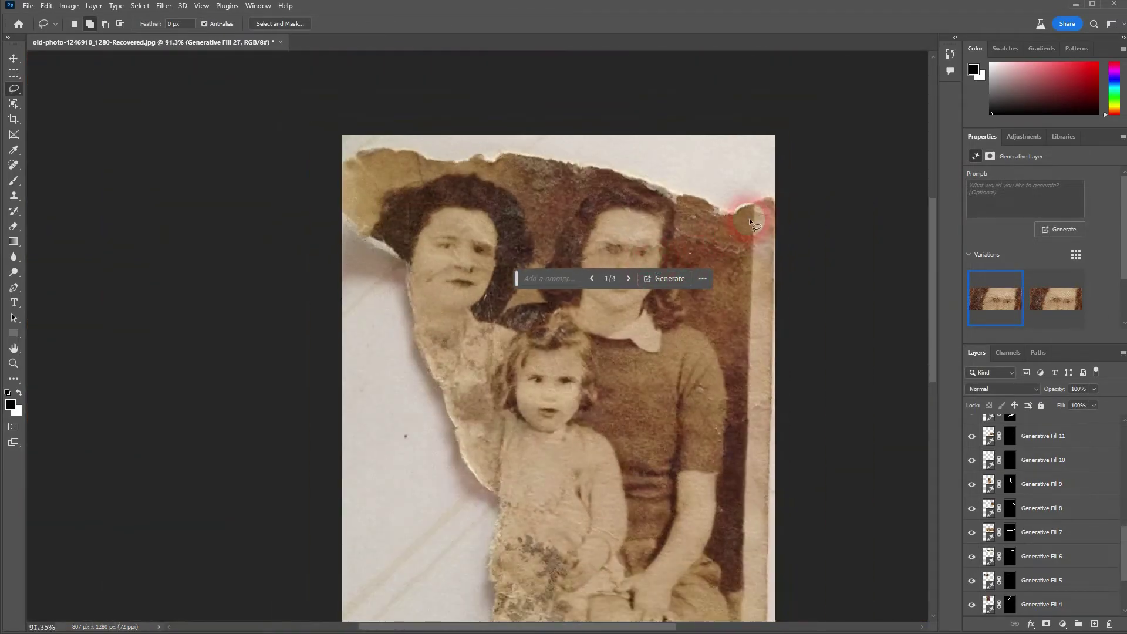
scroll(749, 218, down, 3)
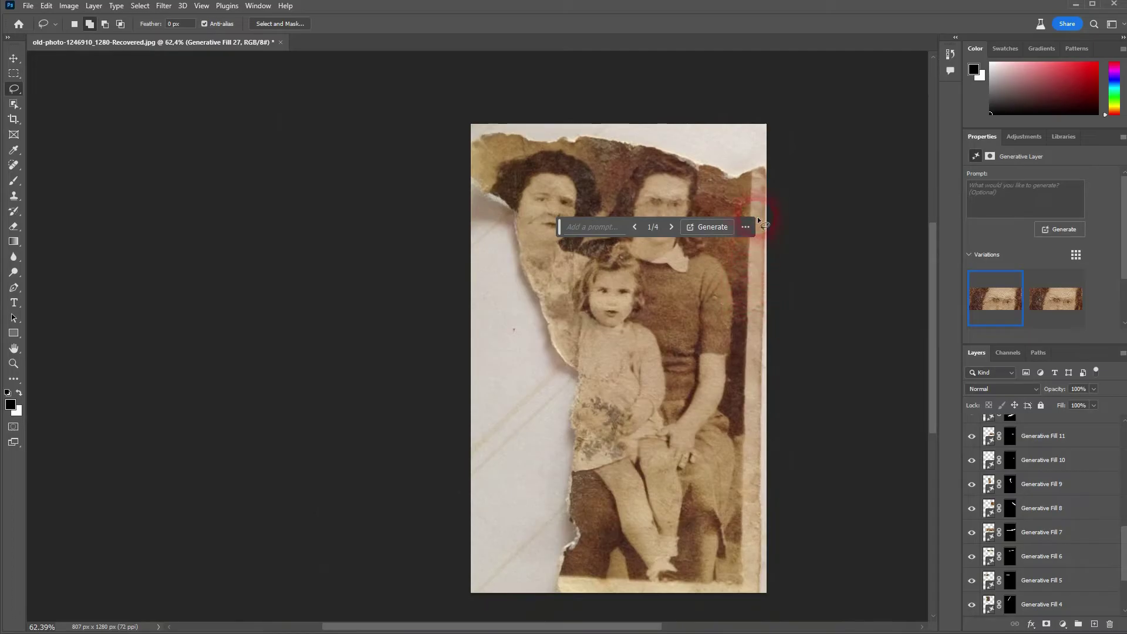
scroll(759, 221, up, 4)
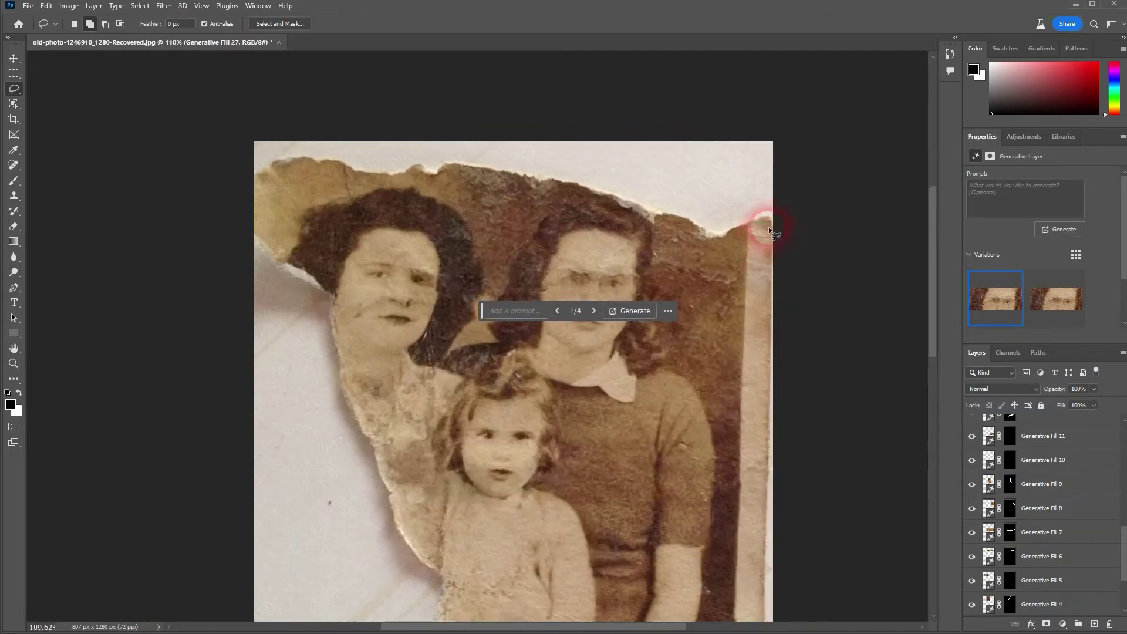
mouse_move(761, 235)
mouse_down()
mouse_move(705, 246)
mouse_move(584, 193)
mouse_up()
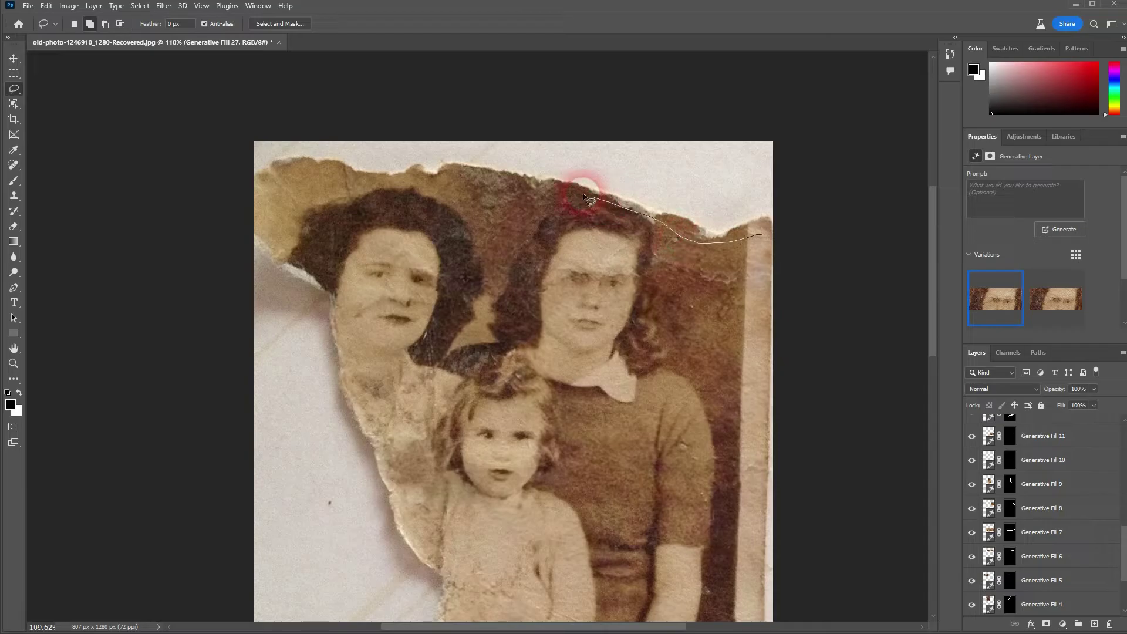
drag(248, 185, 317, 118)
drag(820, 88, 833, 228)
drag(760, 235, 761, 236)
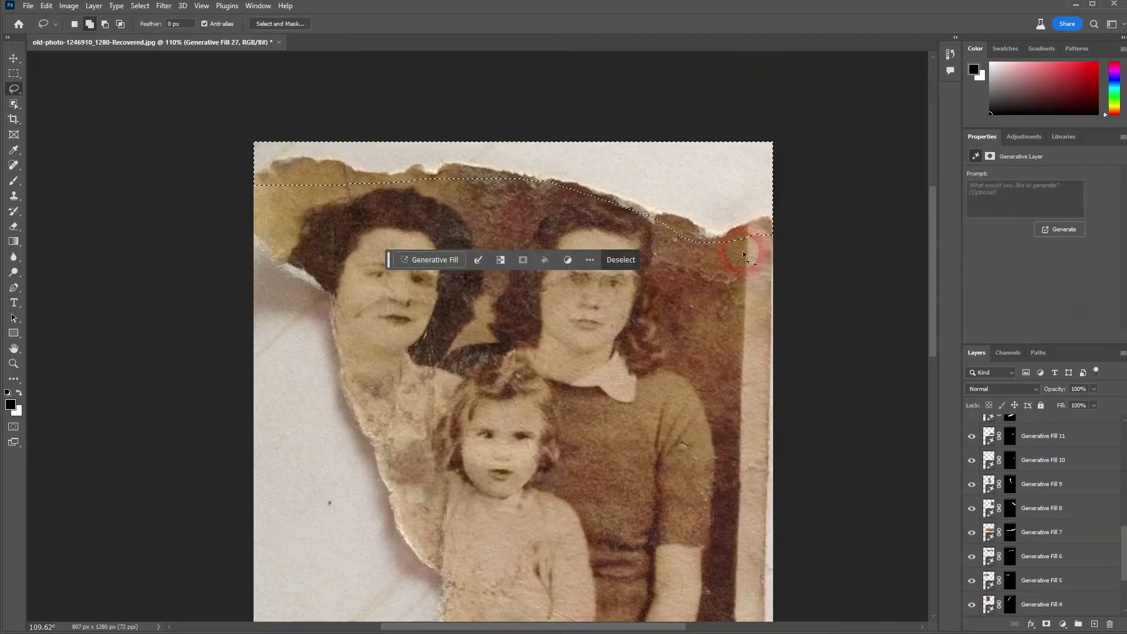
click(422, 260)
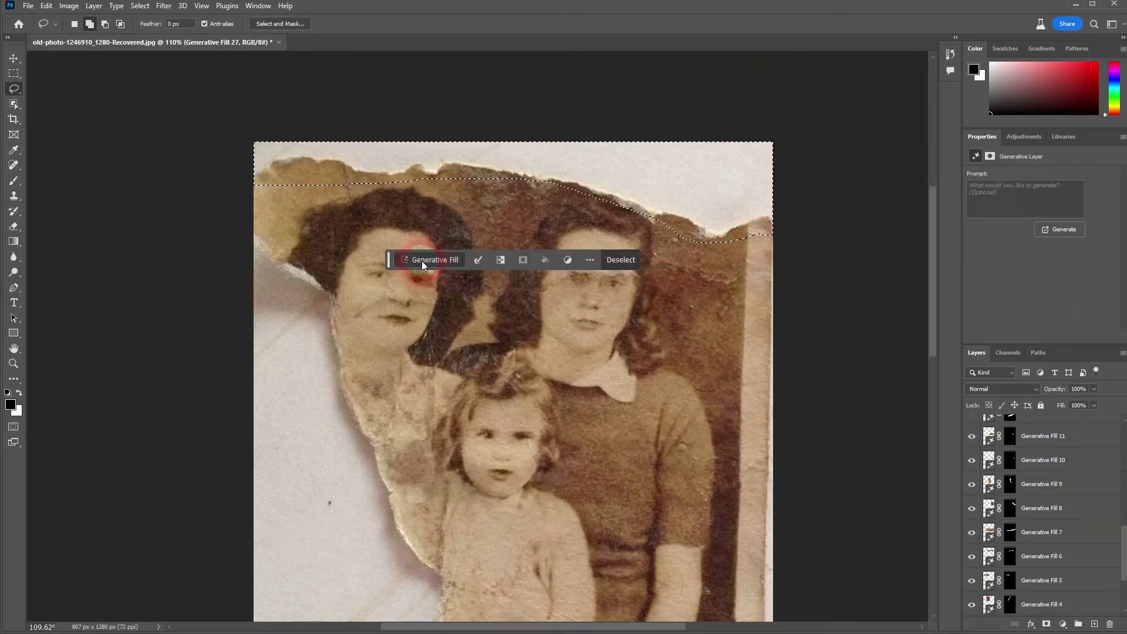
click(624, 263)
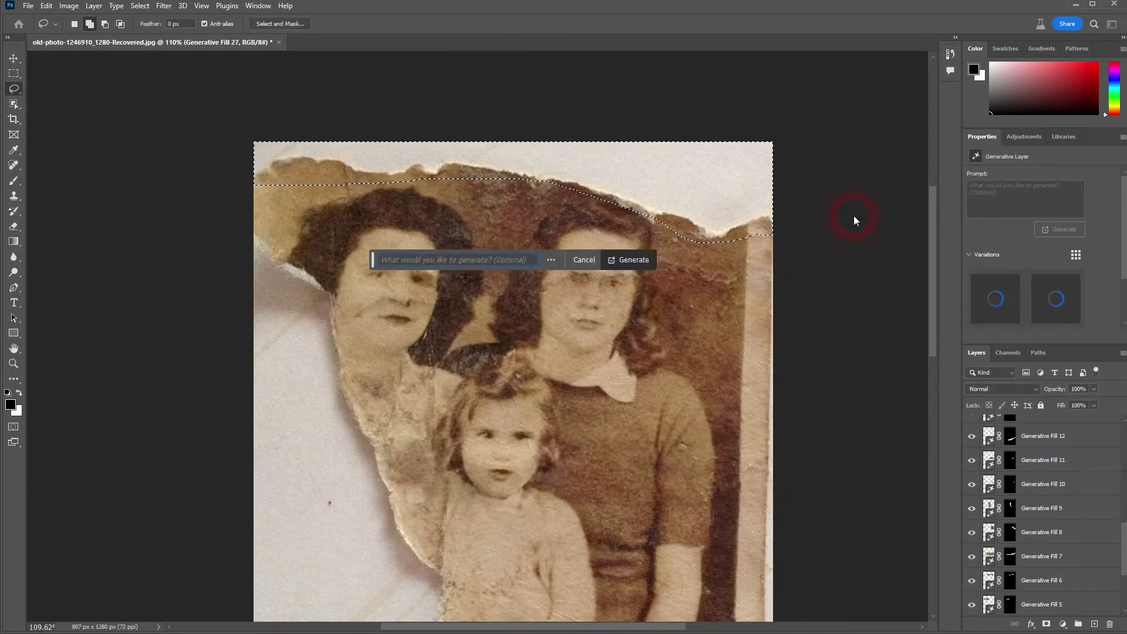
Compare the two variations for the top fill, return to the first, and toggle the Generative Fill 28 layer to check its effect
click(1064, 302)
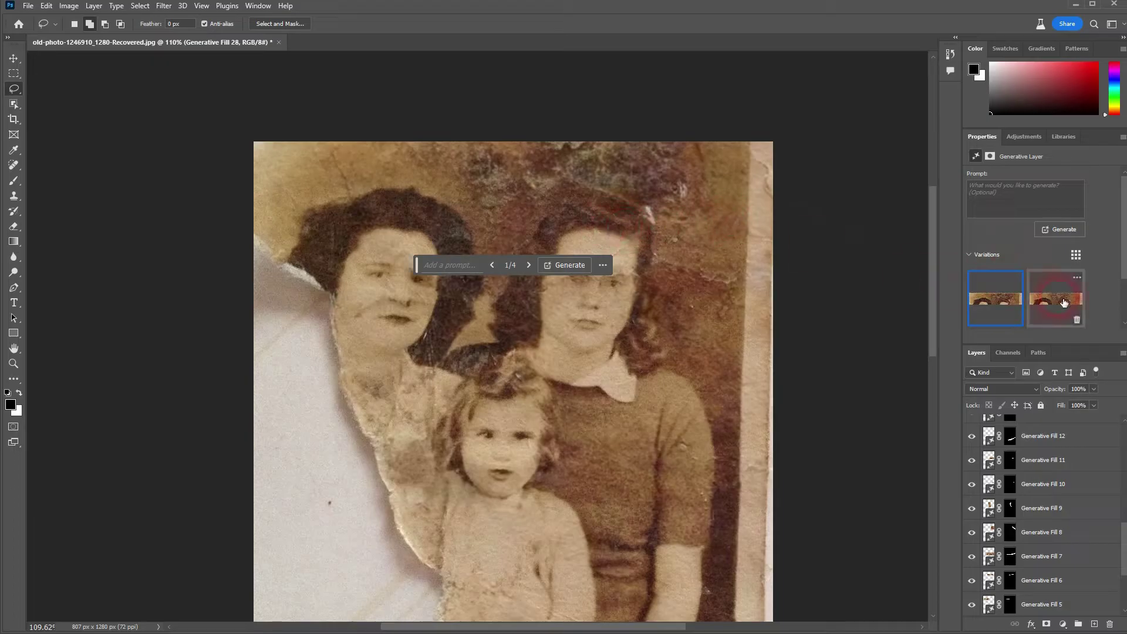
click(1009, 311)
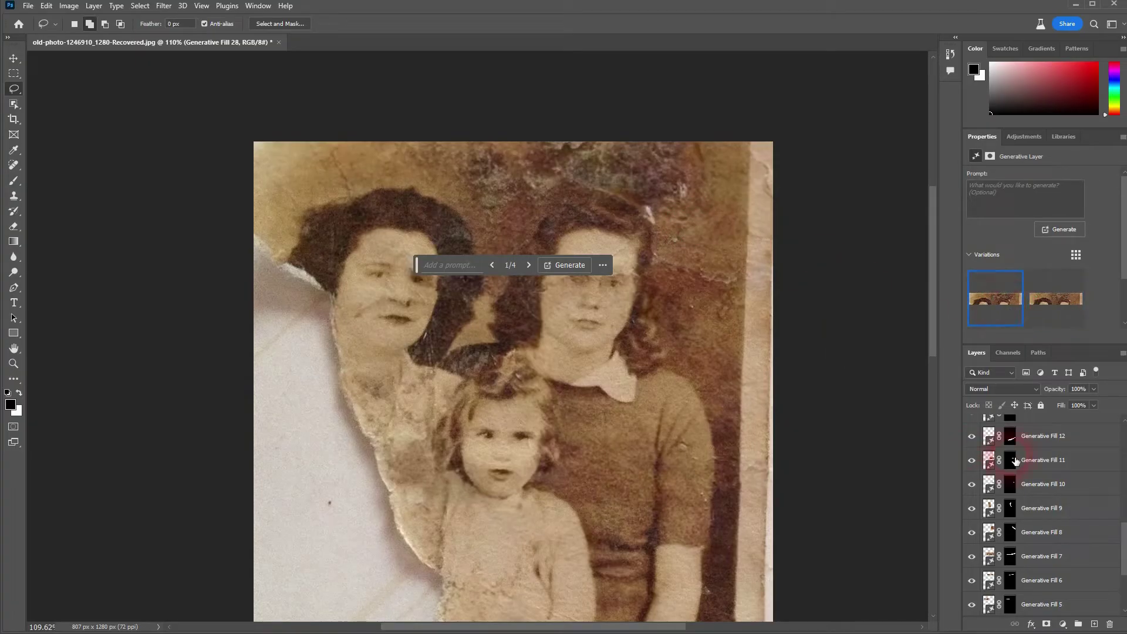
drag(1124, 565, 1125, 443)
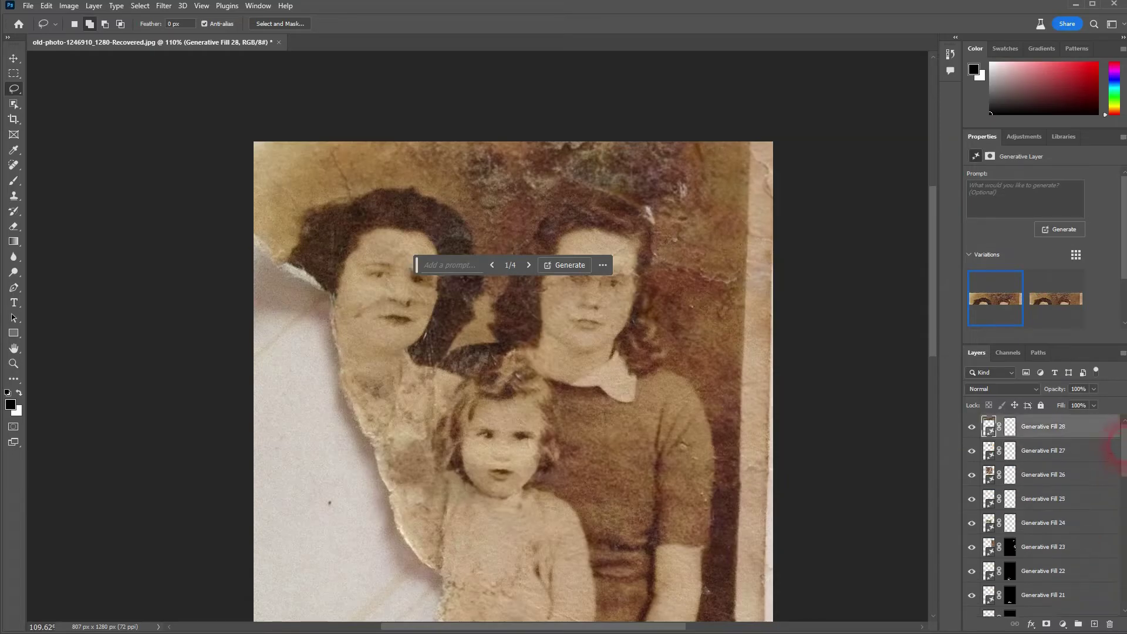
click(972, 428)
click(972, 428)
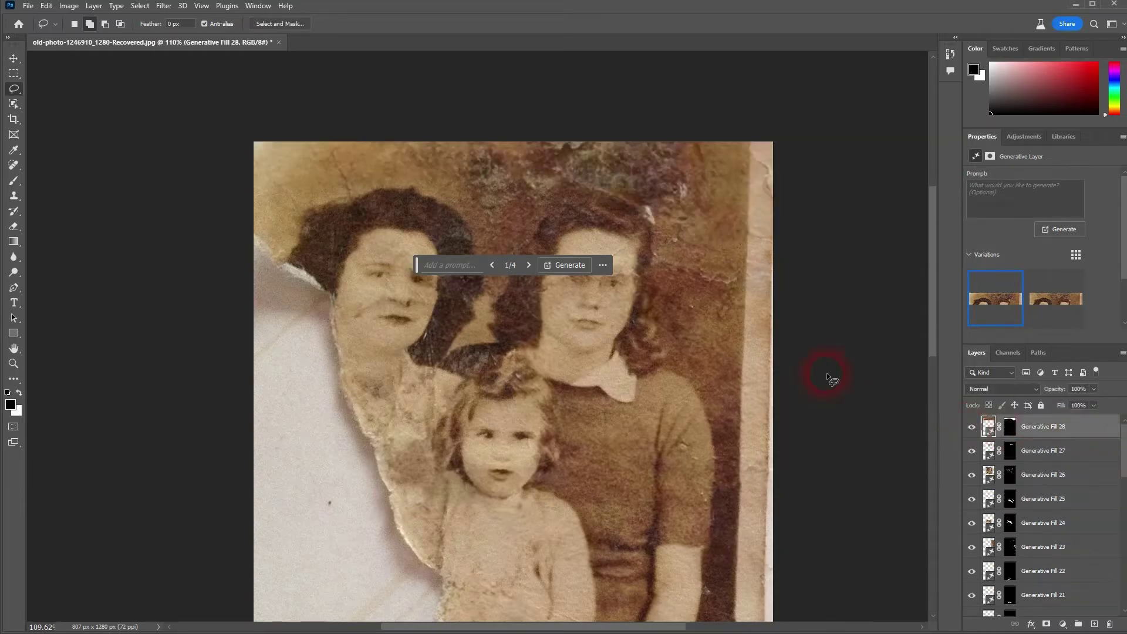
Lasso the worn strip along the photo's right edge from top to bottom and repair it with Generative Fill without a prompt
scroll(816, 354, down, 5)
scroll(790, 355, down, 5)
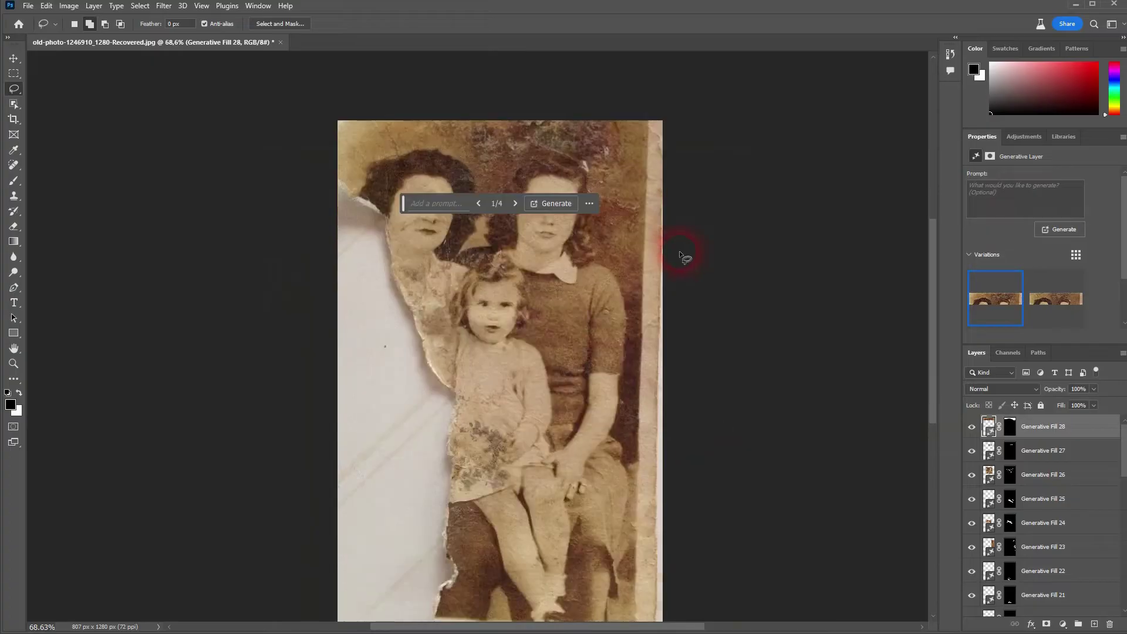
scroll(671, 72, up, 1)
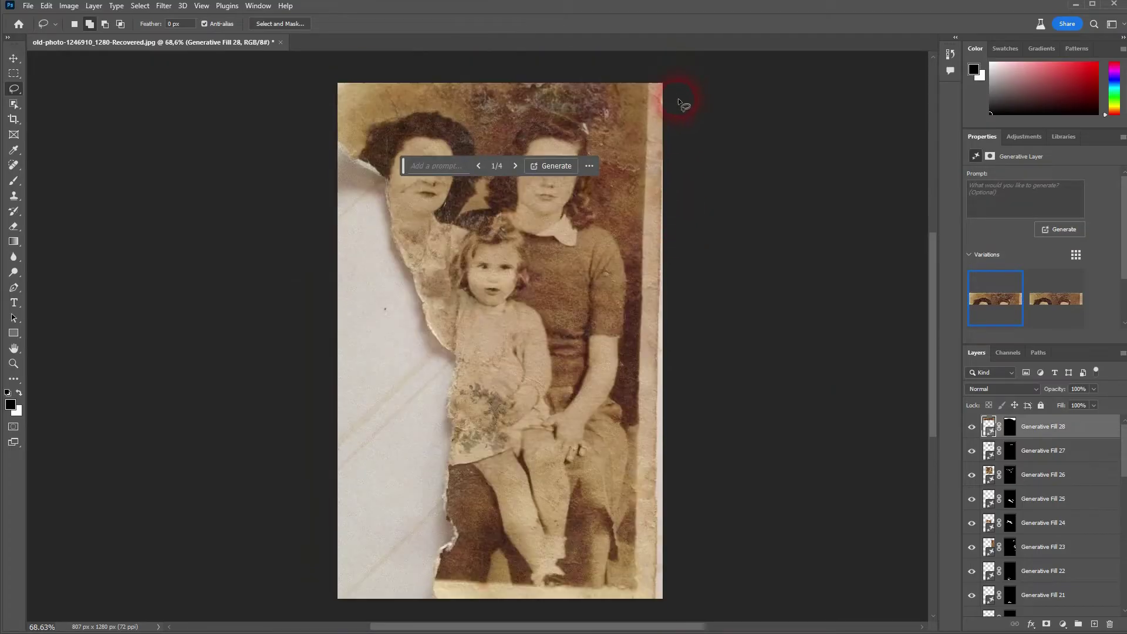
drag(655, 83, 652, 130)
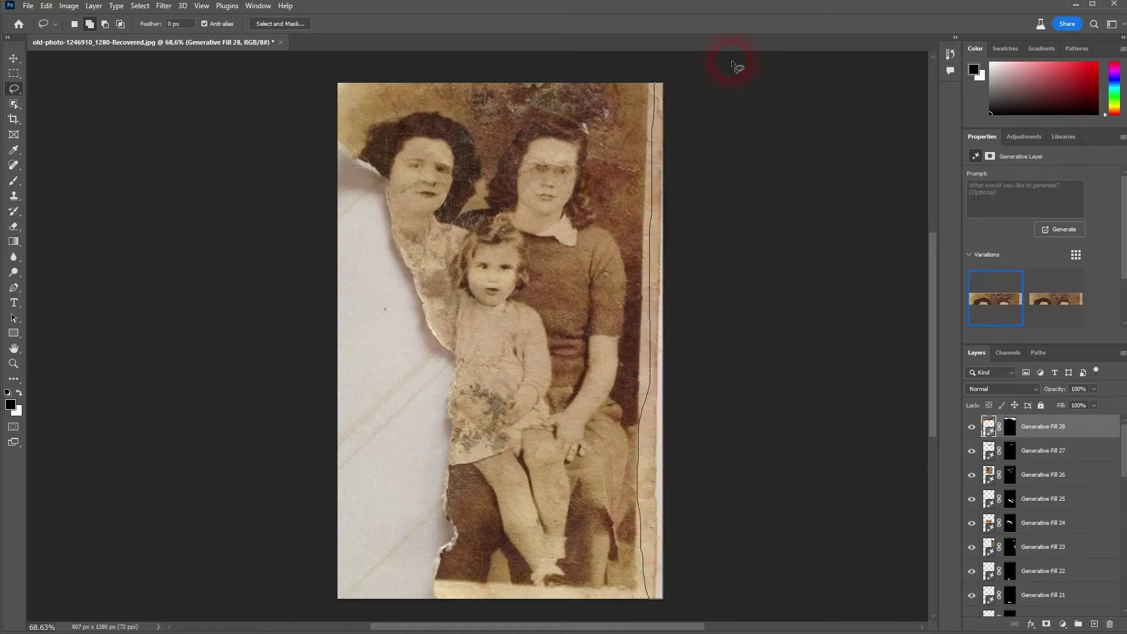
drag(682, 54, 666, 57)
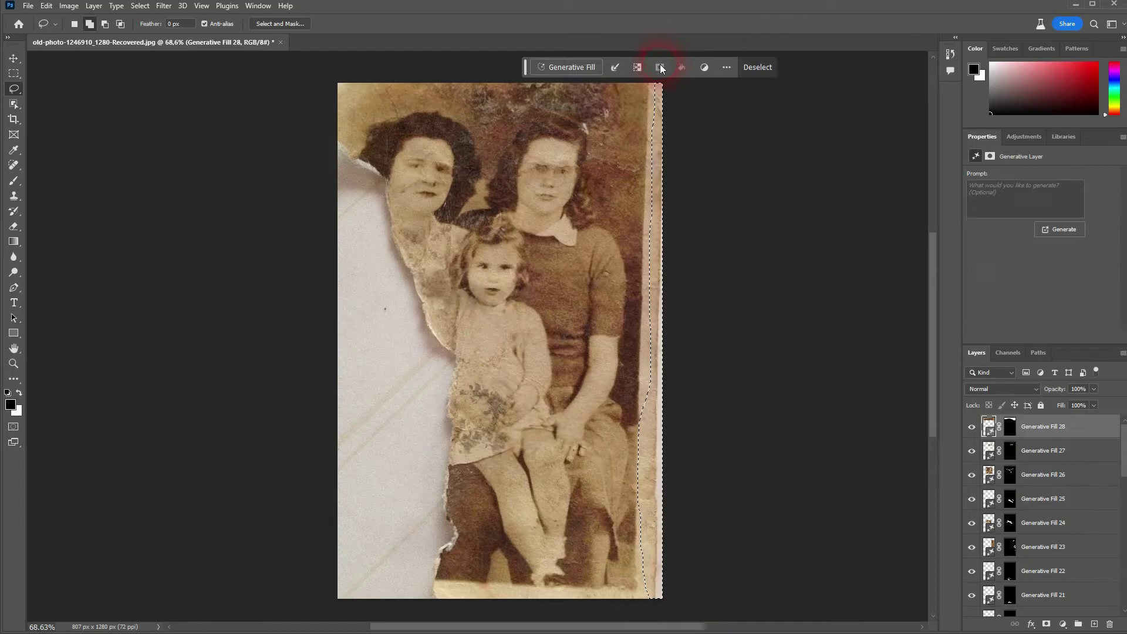
click(574, 65)
click(756, 69)
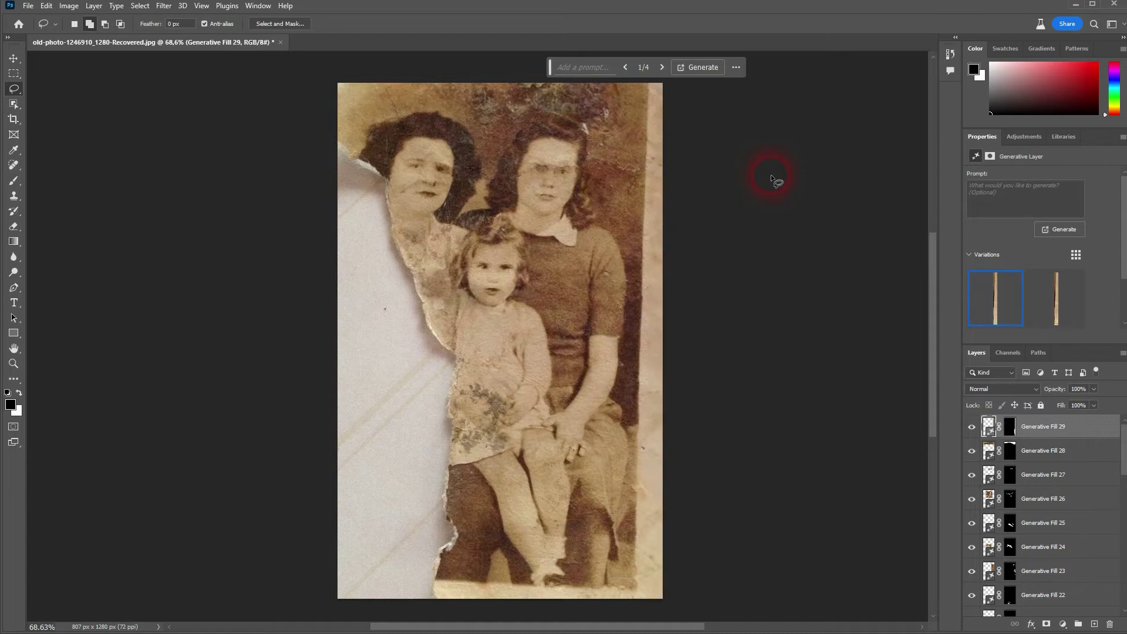
Toggle the Generative Fill 29 layer off and on to check the repaired right edge
click(972, 427)
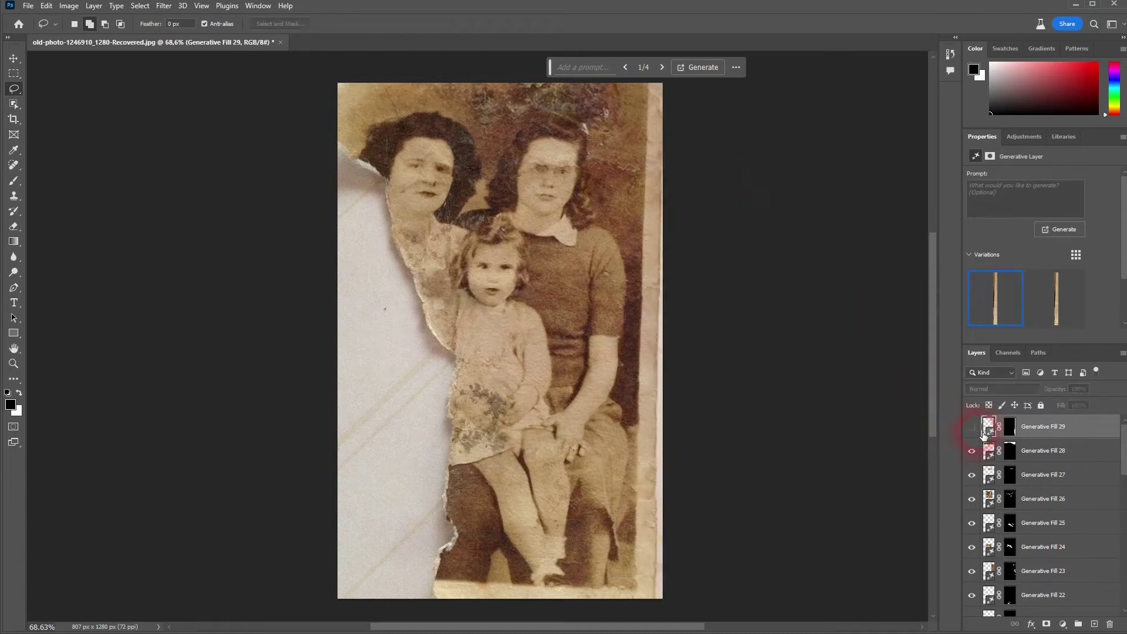
click(972, 427)
click(624, 347)
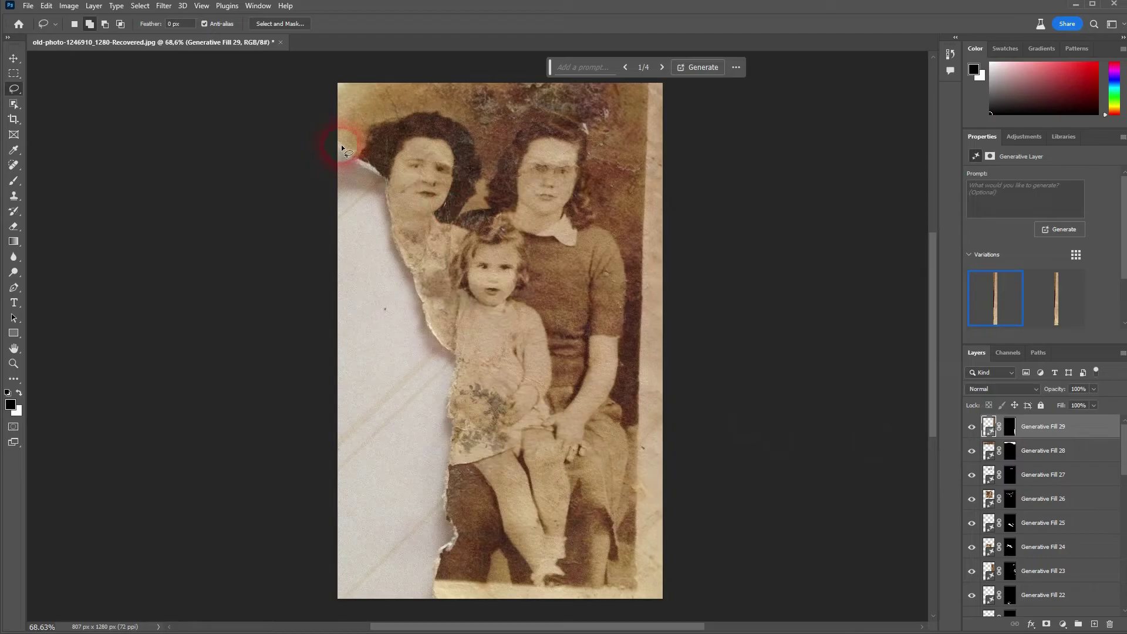
Lasso the entire missing left section, slightly overlapping the torn edge, and fill it with Generative Fill without a prompt
drag(339, 126, 348, 138)
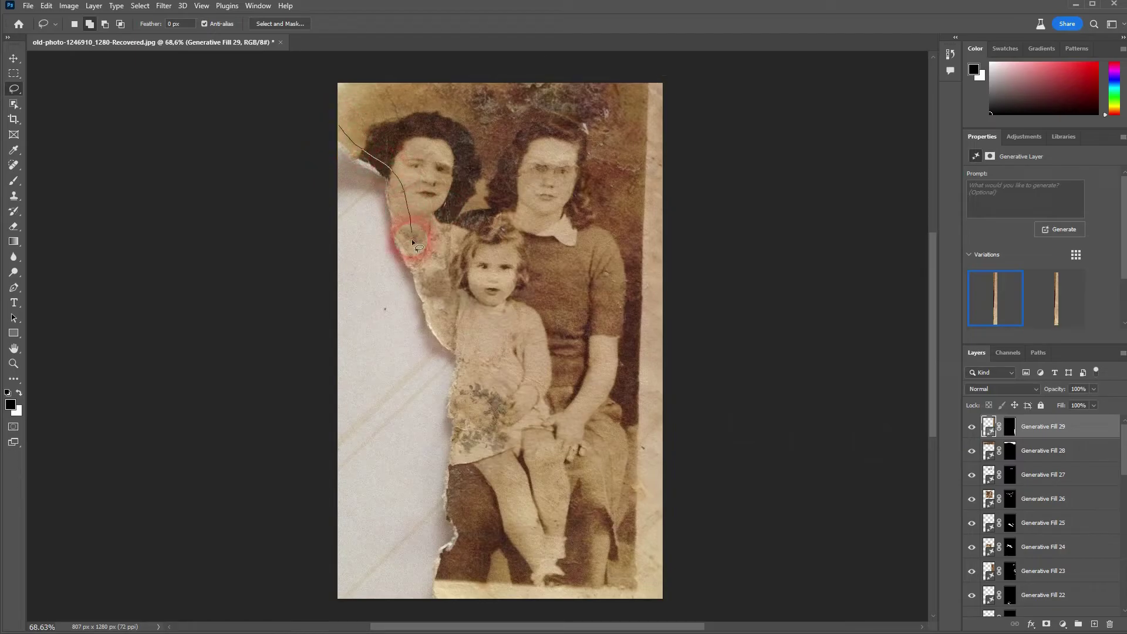
drag(459, 332, 471, 395)
drag(463, 450, 458, 491)
mouse_move(449, 582)
mouse_down()
mouse_move(414, 607)
mouse_move(340, 604)
mouse_up()
drag(259, 280, 284, 122)
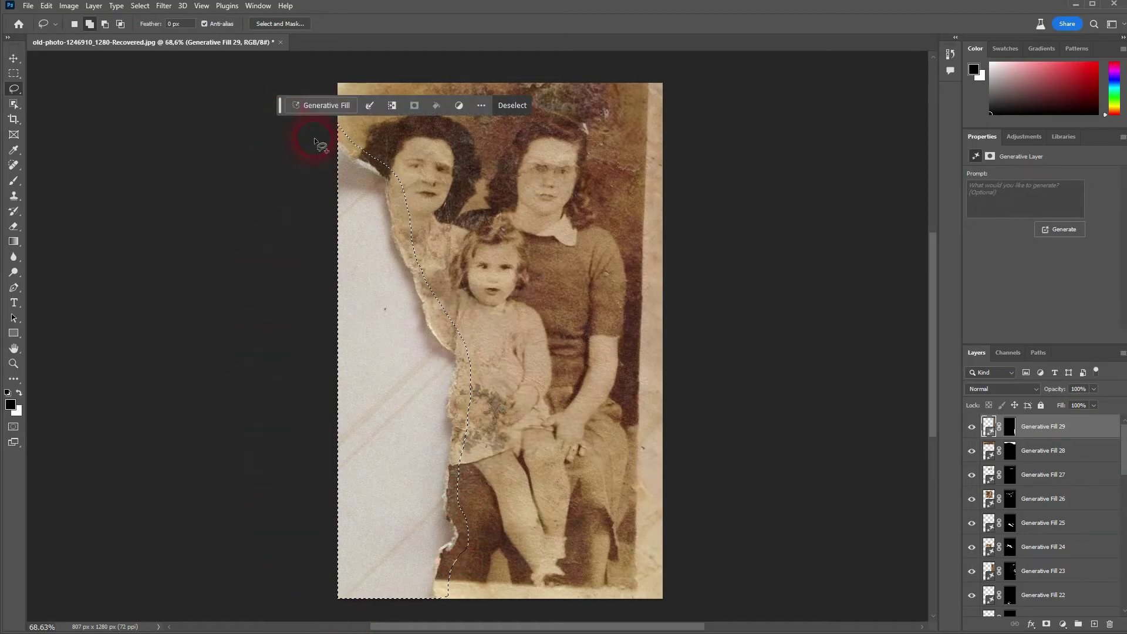
click(525, 105)
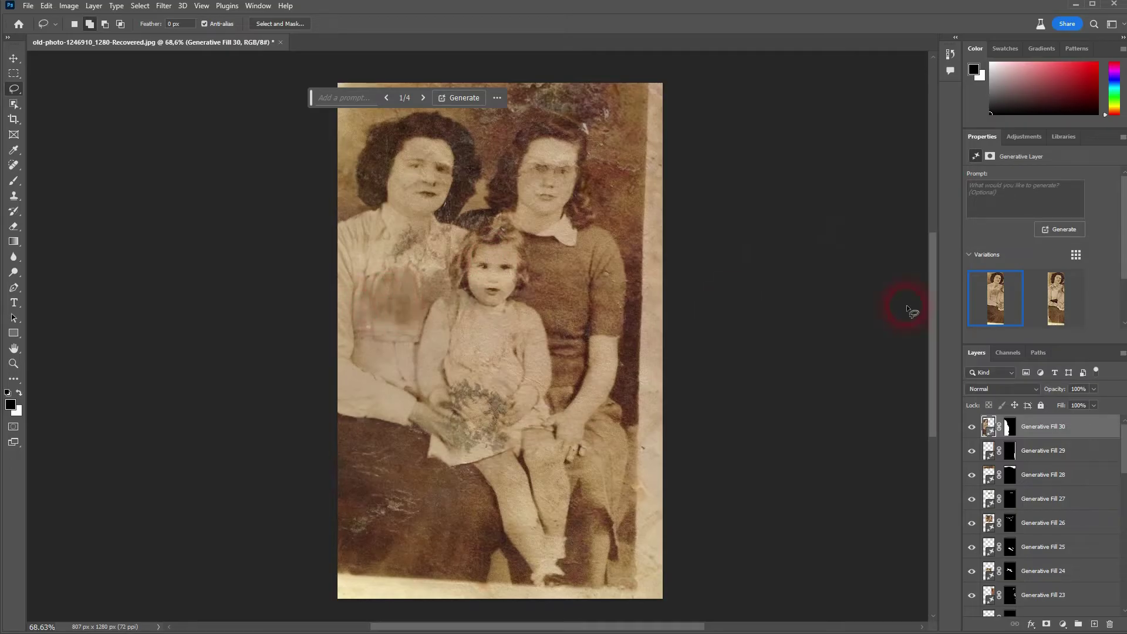
Compare the first two variations of the reconstructed left section, examining the girl's dress and the woman's hands
click(1056, 301)
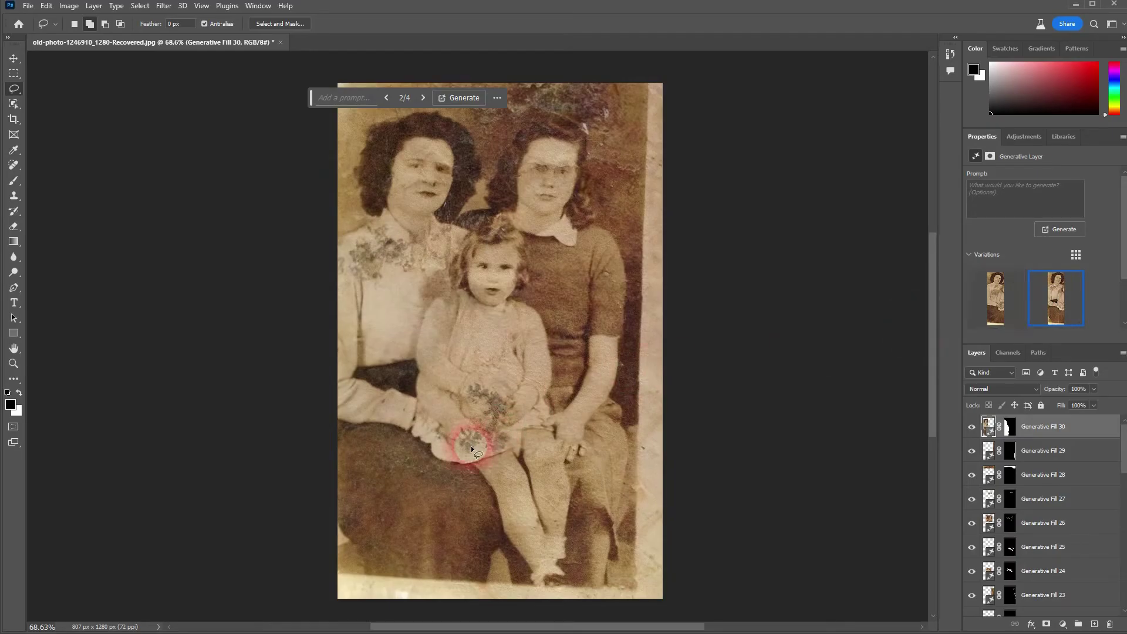
scroll(471, 445, up, 4)
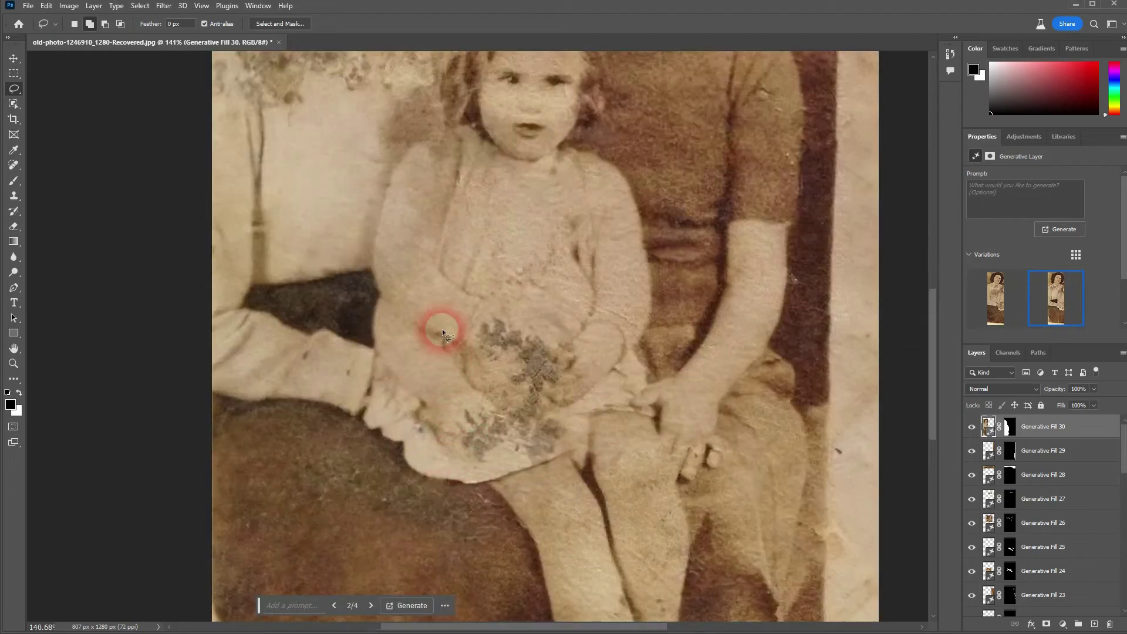
click(1000, 302)
scroll(527, 382, down, 3)
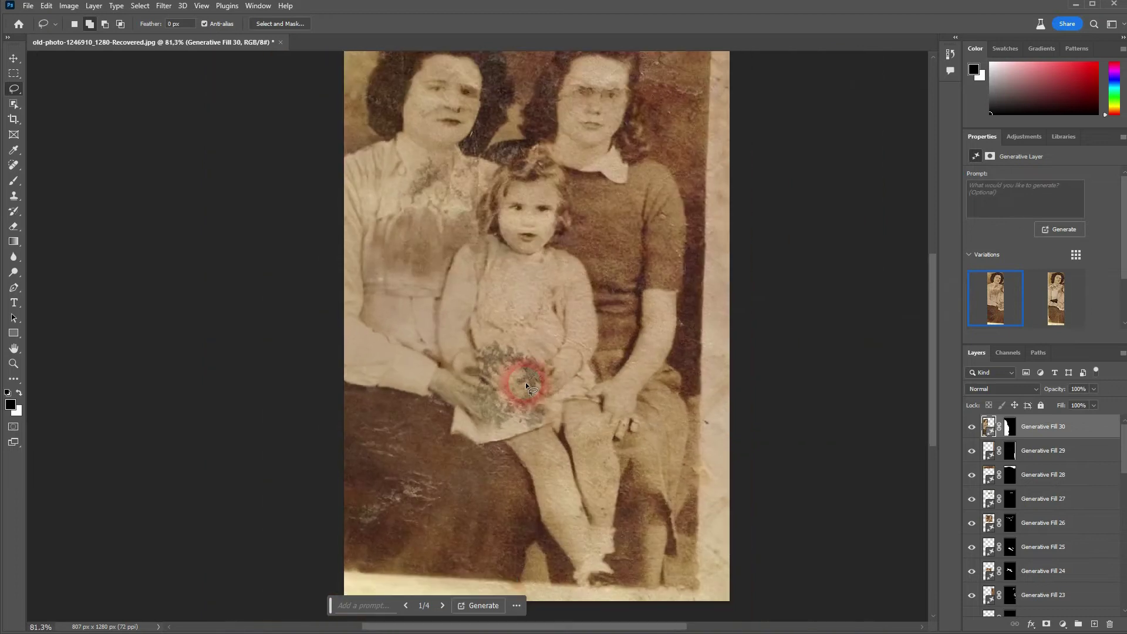
scroll(527, 386, down, 1)
click(1056, 298)
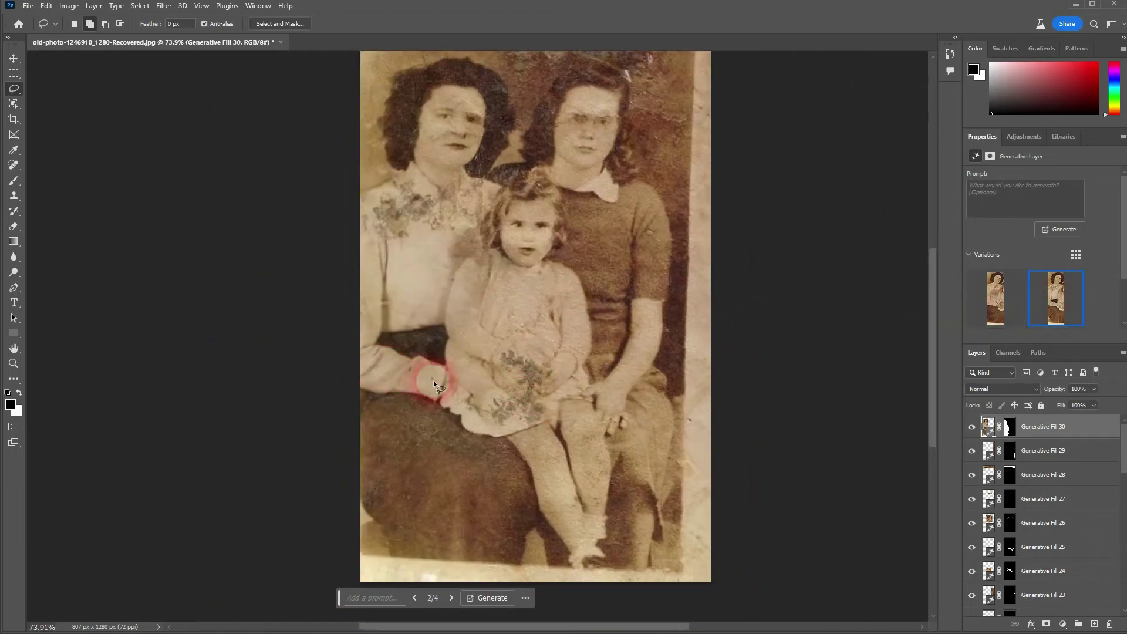
Compare the third and fourth variations of the reconstructed left section and keep the fourth
click(450, 598)
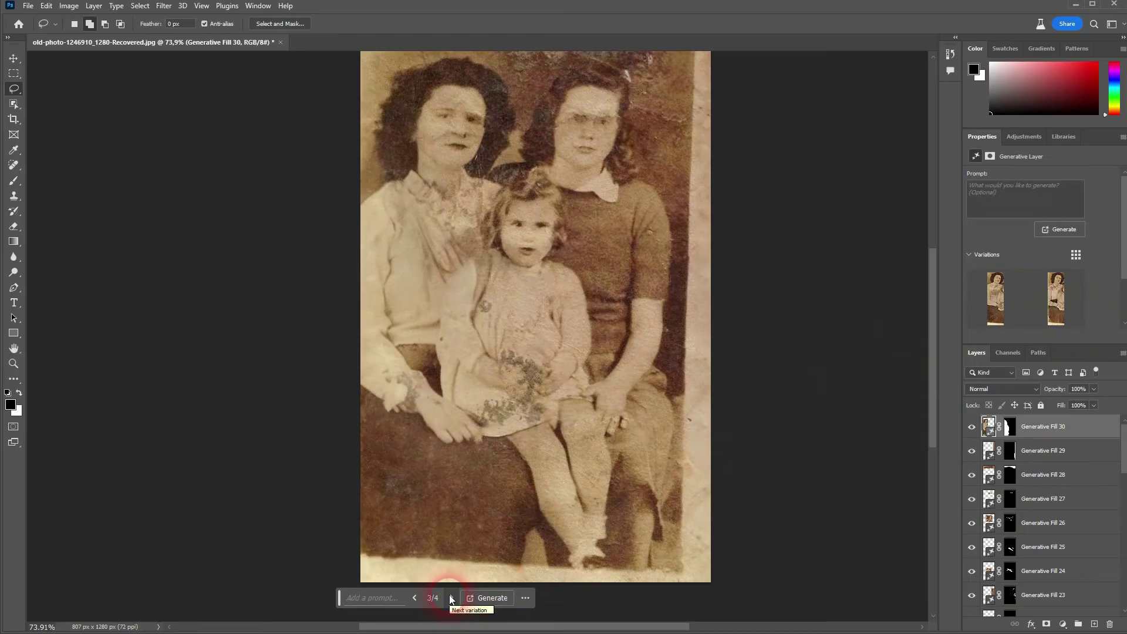
click(451, 598)
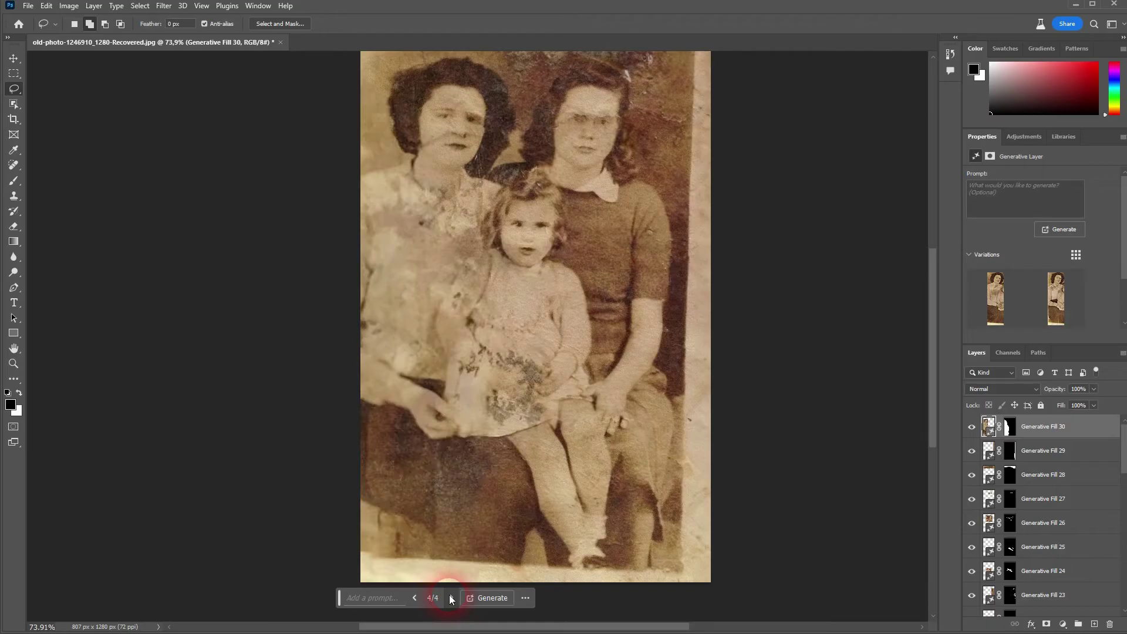
click(415, 597)
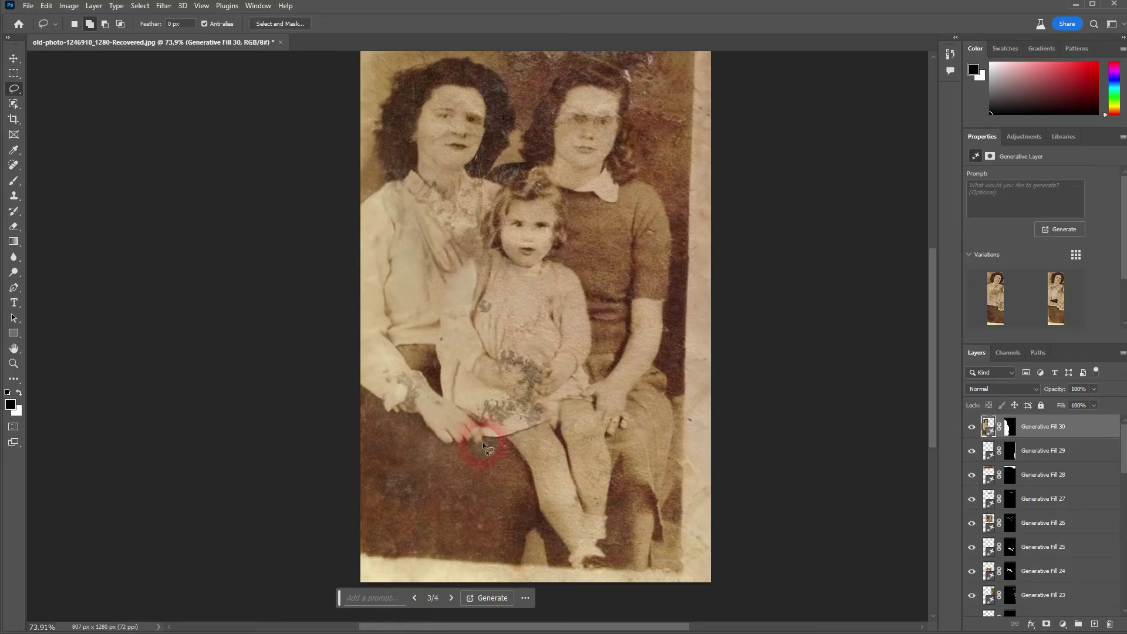
scroll(483, 443, up, 3)
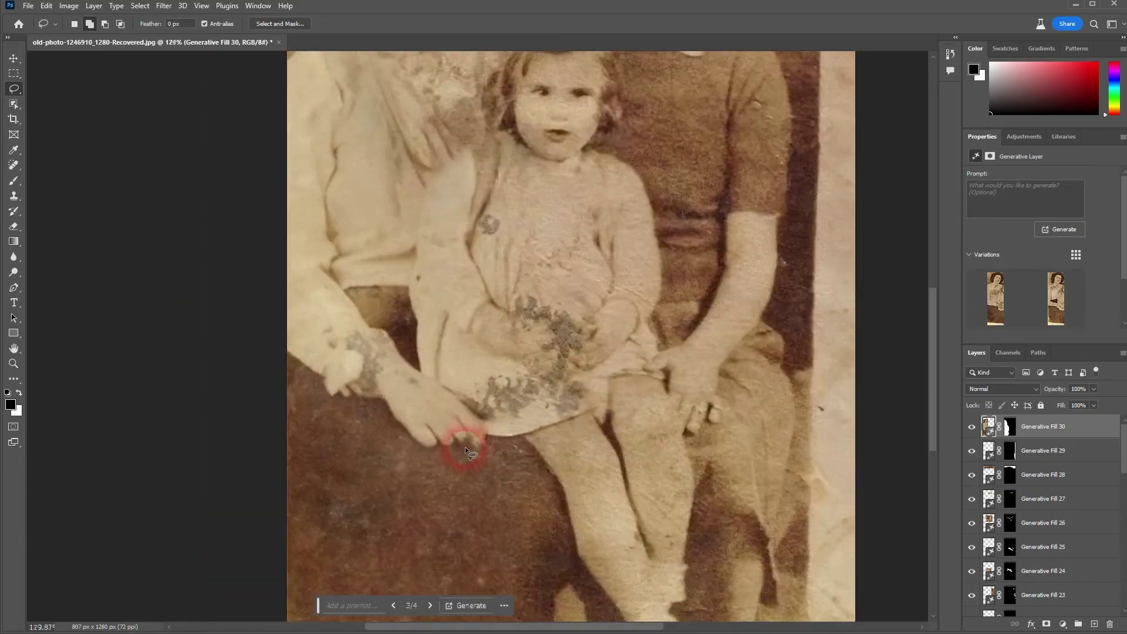
scroll(465, 451, down, 1)
scroll(465, 448, down, 3)
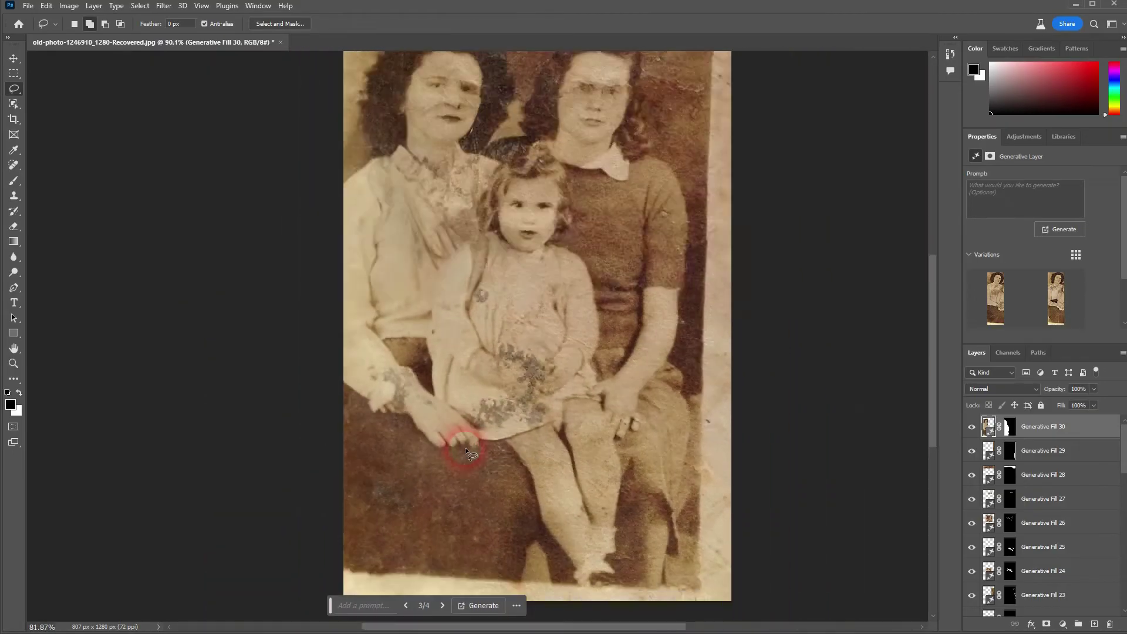
scroll(464, 447, up, 1)
scroll(462, 449, down, 1)
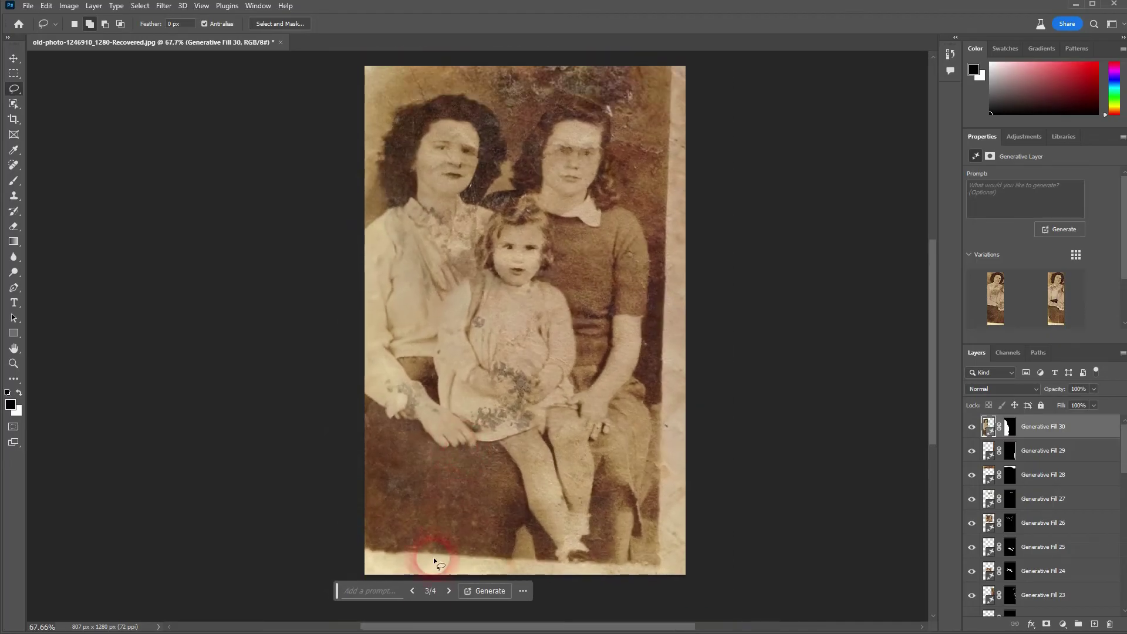
click(448, 594)
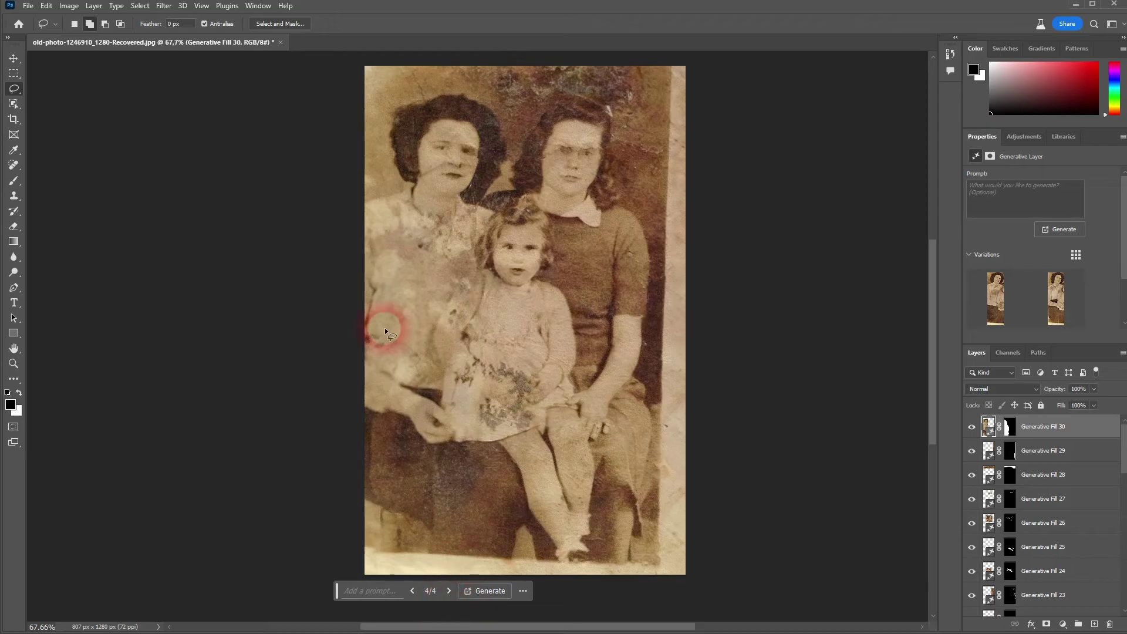
Lasso the grey stain near the lower left hem of the girl's dress and repair it with Generative Fill
scroll(493, 376, up, 5)
scroll(531, 375, up, 4)
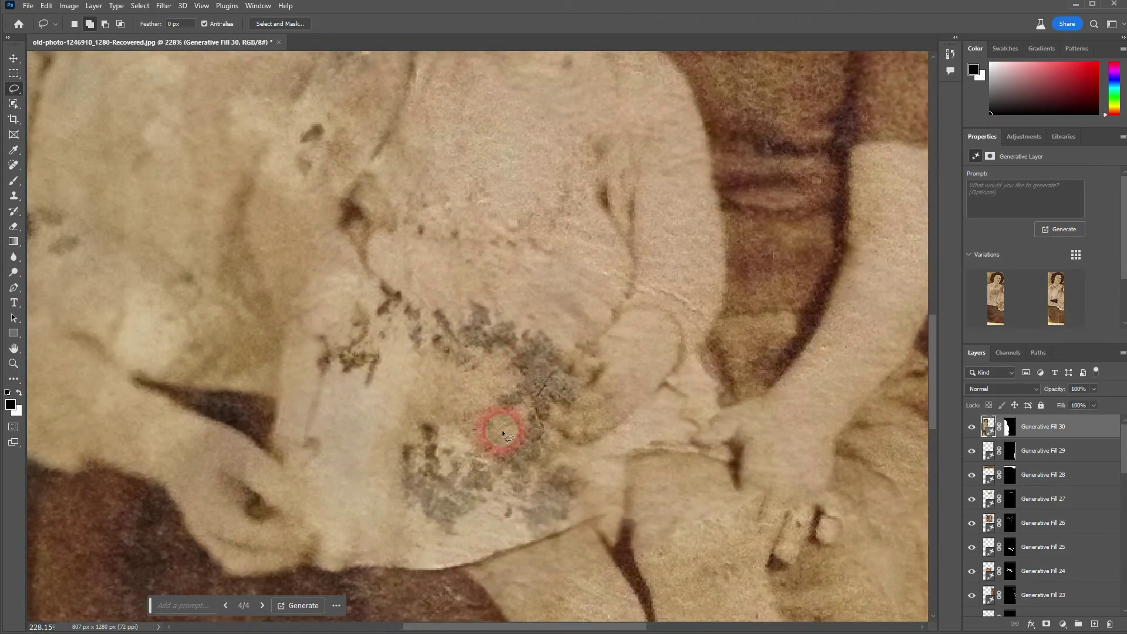
mouse_move(445, 413)
mouse_down()
mouse_move(419, 416)
mouse_move(376, 448)
mouse_move(393, 502)
mouse_move(430, 535)
mouse_move(488, 537)
mouse_move(498, 486)
mouse_move(434, 412)
mouse_up()
click(376, 555)
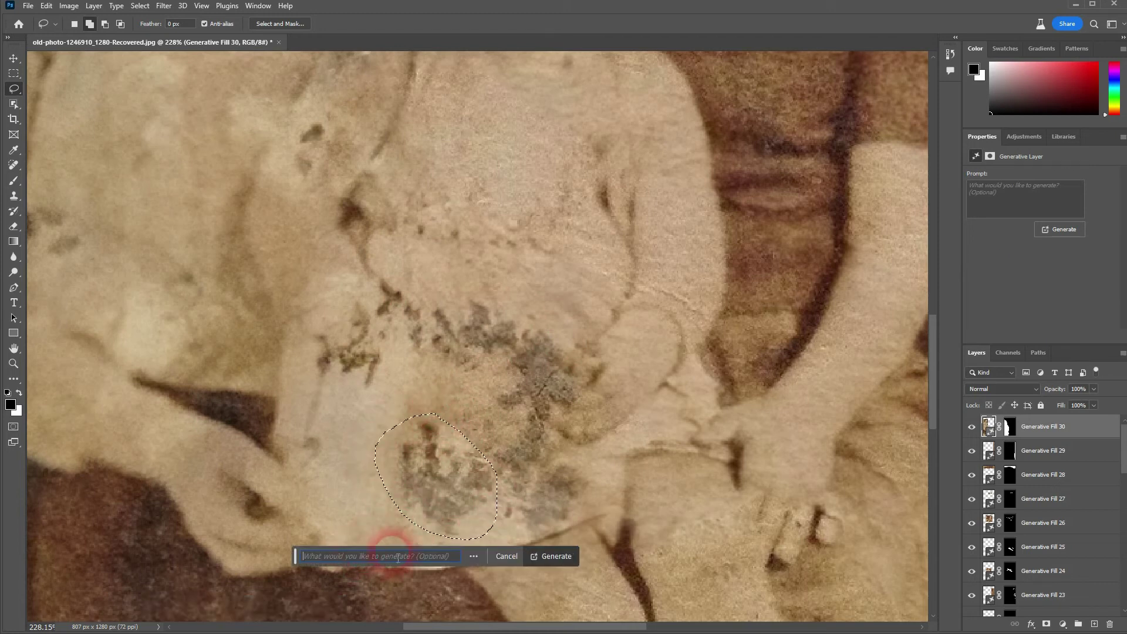
click(549, 555)
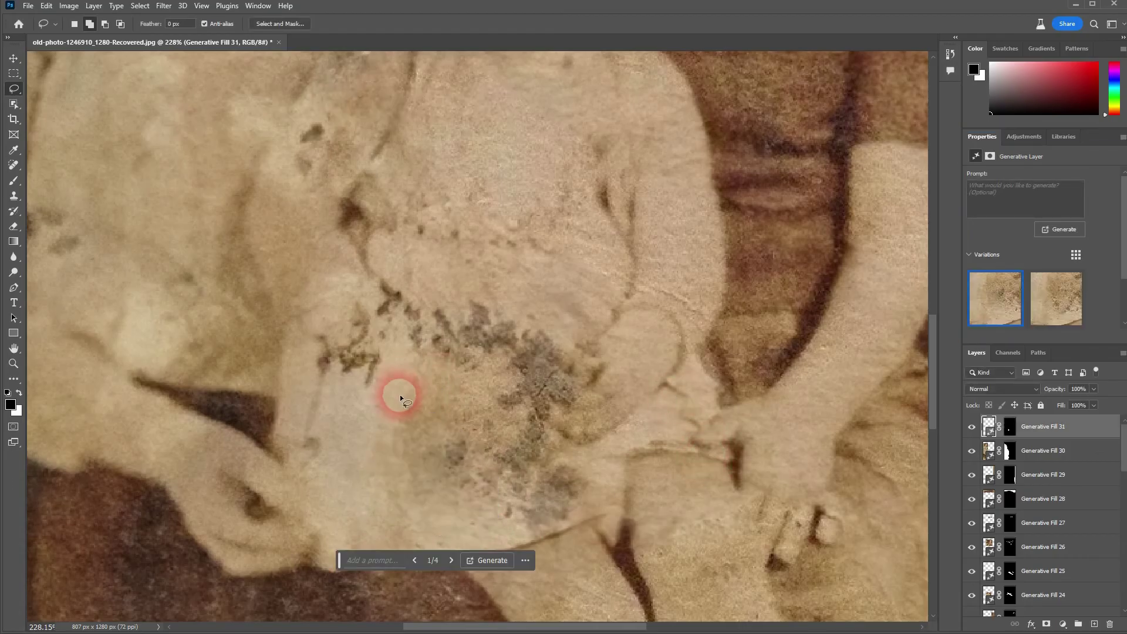
Lasso the dark spots on the left side of the girl's dress and remove them with Generative Fill
mouse_move(373, 386)
mouse_down()
mouse_move(316, 383)
mouse_move(311, 338)
mouse_move(351, 312)
mouse_move(396, 336)
mouse_move(402, 369)
mouse_move(376, 389)
mouse_up()
click(269, 413)
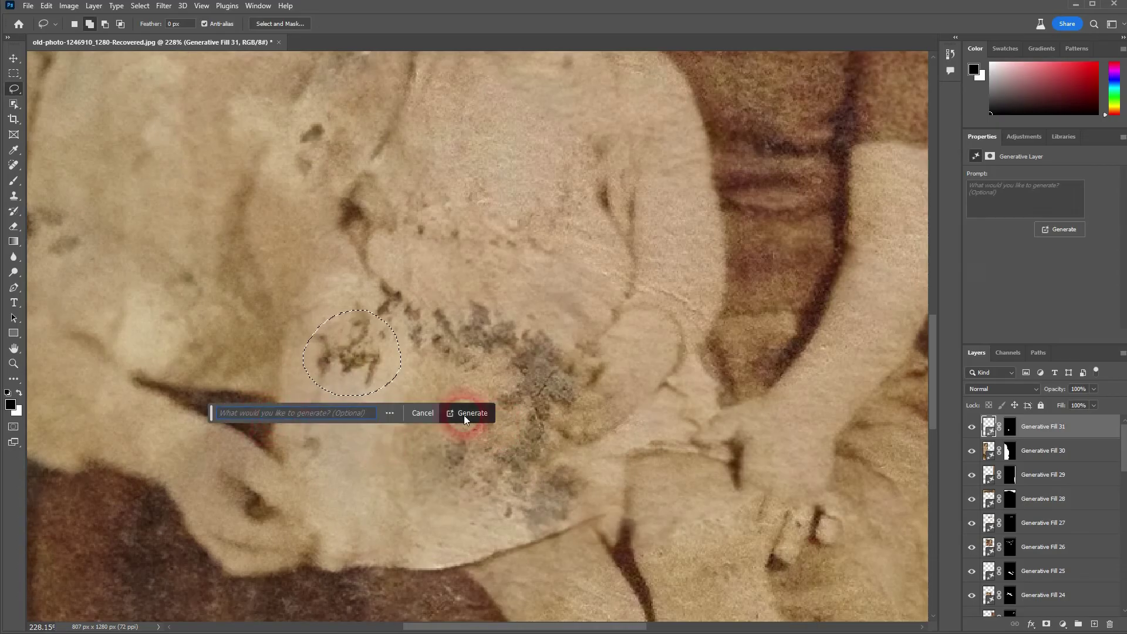
click(467, 412)
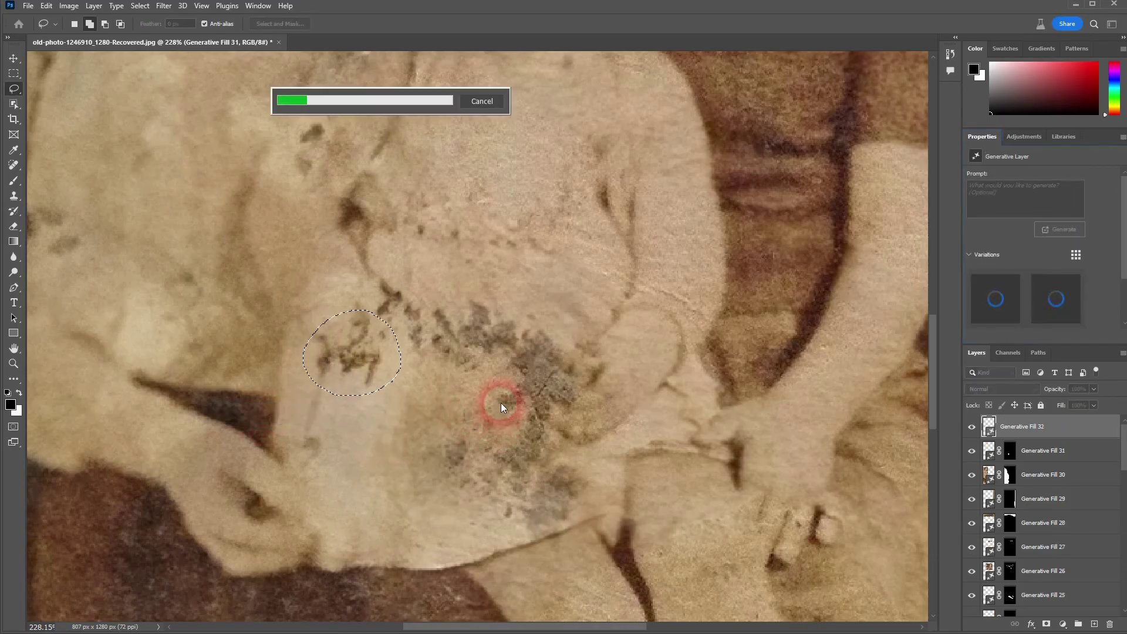
Lasso the stains at the dress's upper left and lower right together, generate a fill, and choose the third variation
mouse_move(414, 362)
mouse_down()
mouse_move(361, 282)
mouse_move(432, 363)
mouse_up()
drag(529, 470, 484, 470)
click(392, 553)
click(584, 553)
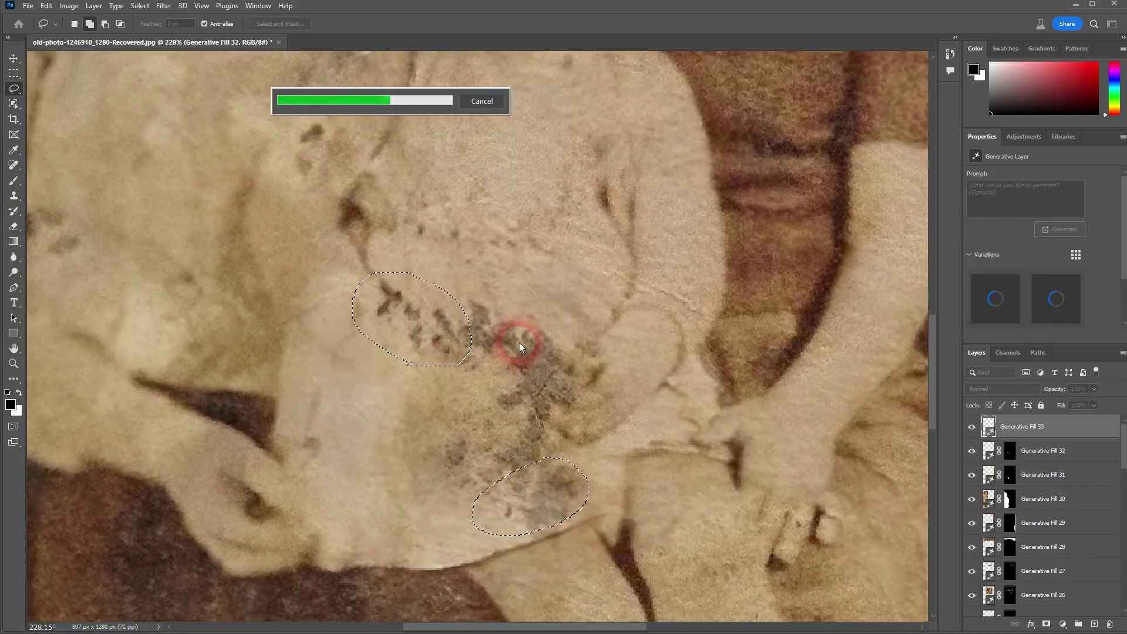
click(1057, 298)
Lasso the left woman's cheek crease, the spots by the right woman's hair and the remaining dress stains, and generate a fill
scroll(536, 515, down, 5)
scroll(448, 259, up, 3)
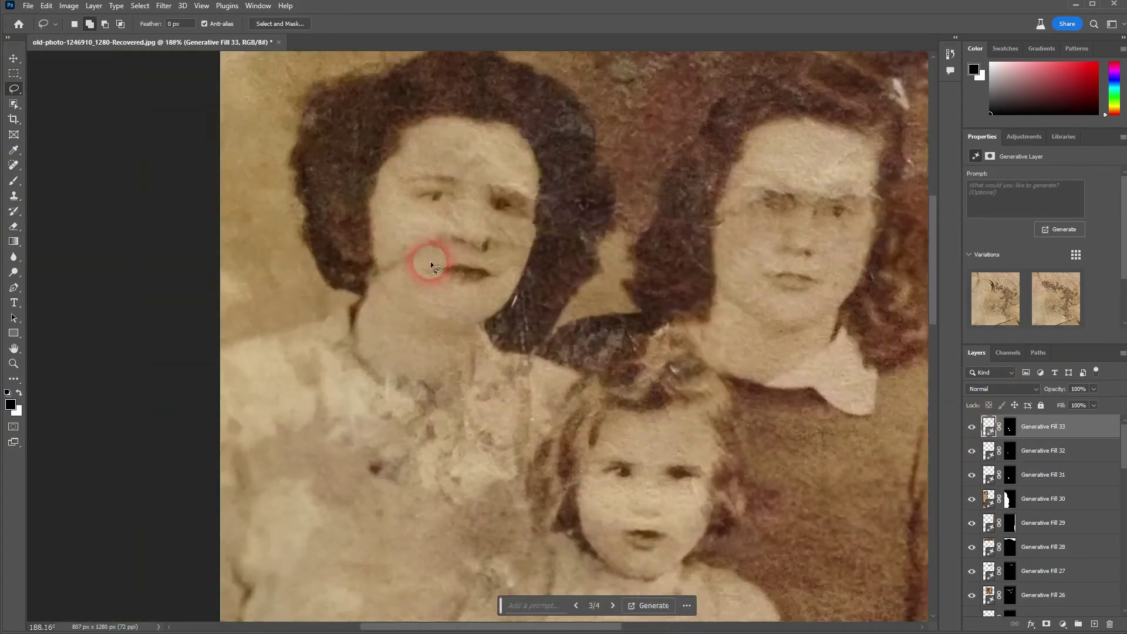
drag(437, 257, 426, 275)
scroll(427, 275, down, 5)
scroll(644, 192, up, 7)
scroll(561, 226, down, 5)
scroll(285, 548, down, 5)
scroll(394, 352, up, 4)
drag(355, 394, 351, 405)
drag(451, 544, 467, 526)
drag(467, 526, 451, 544)
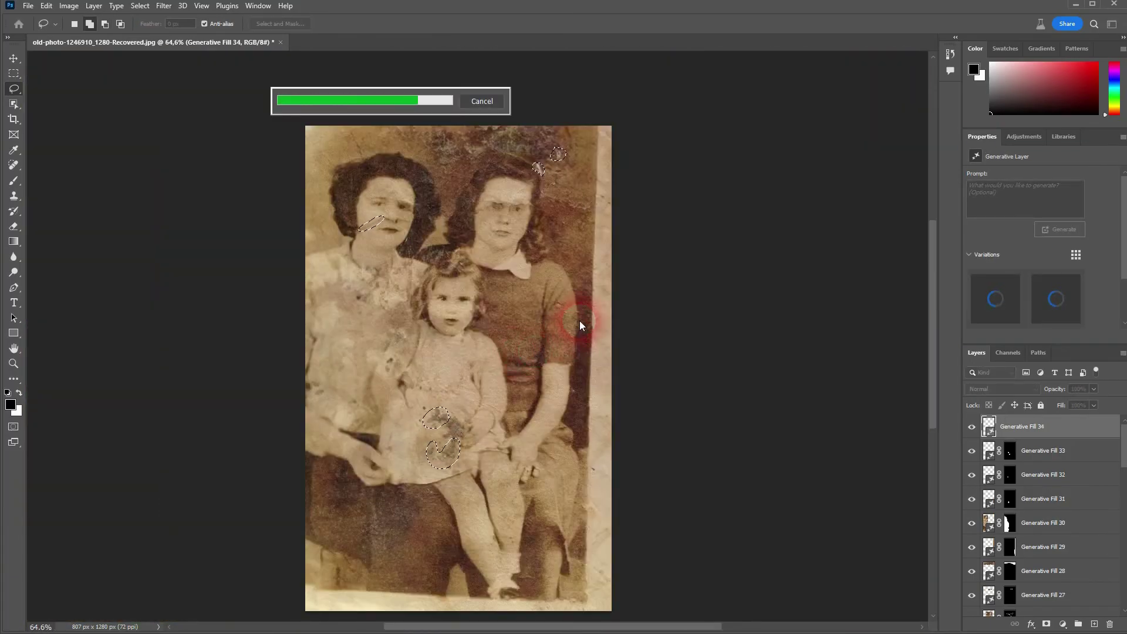
click(477, 491)
click(441, 492)
Show only the Original layer, then restore all layers to compare the photo before and after restoration
scroll(486, 435, down, 4)
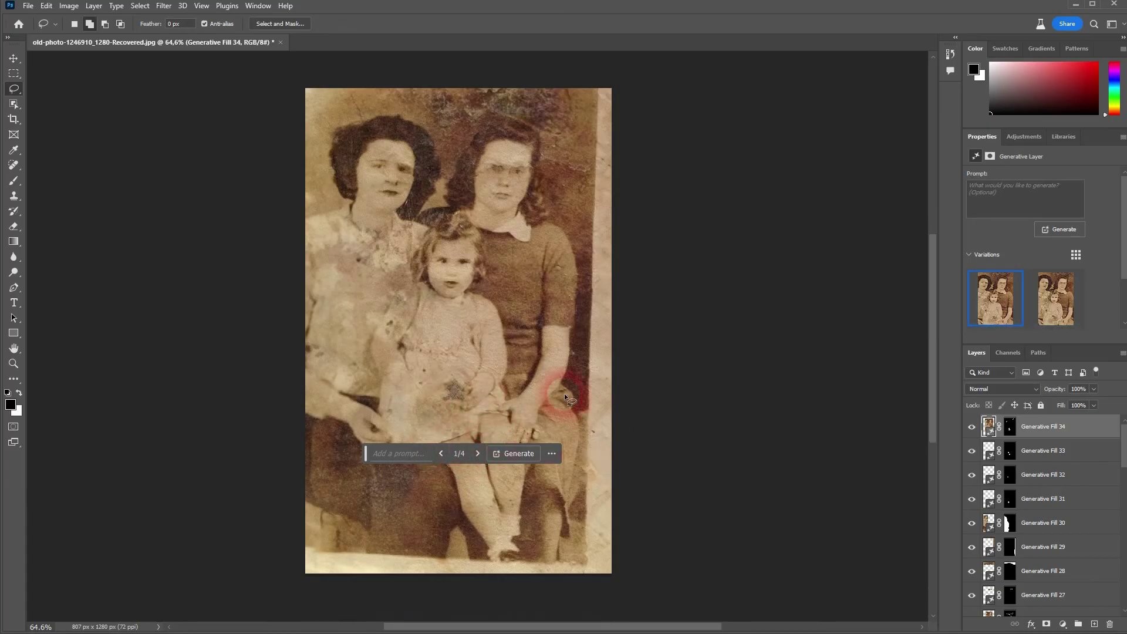
scroll(568, 401, up, 2)
drag(1124, 445, 1124, 578)
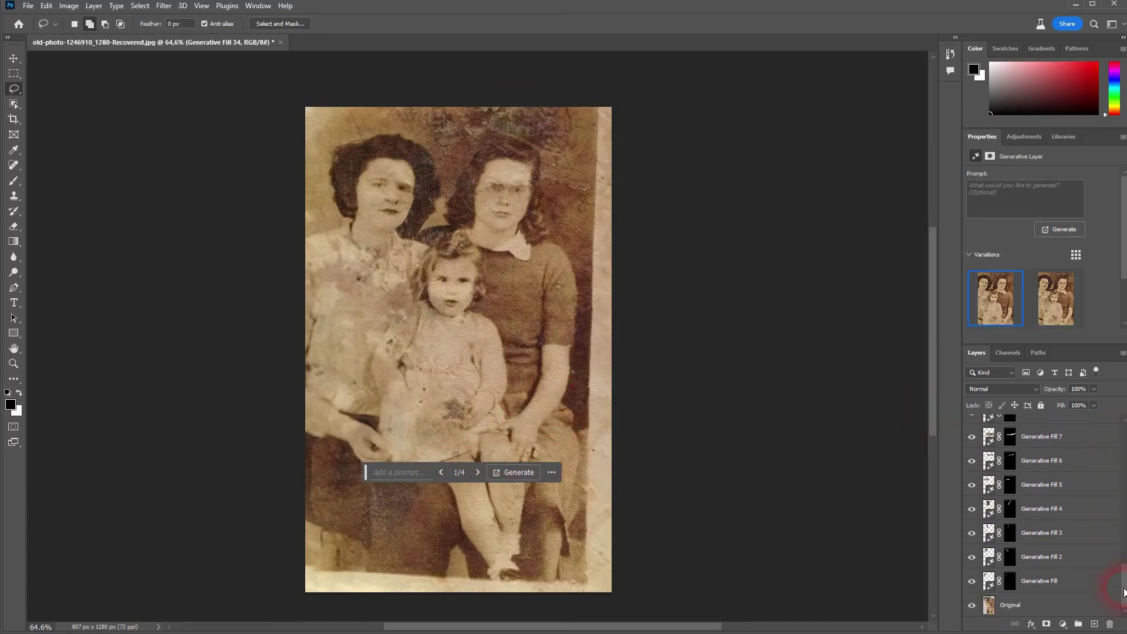
alt+click(974, 607)
alt+click(973, 606)
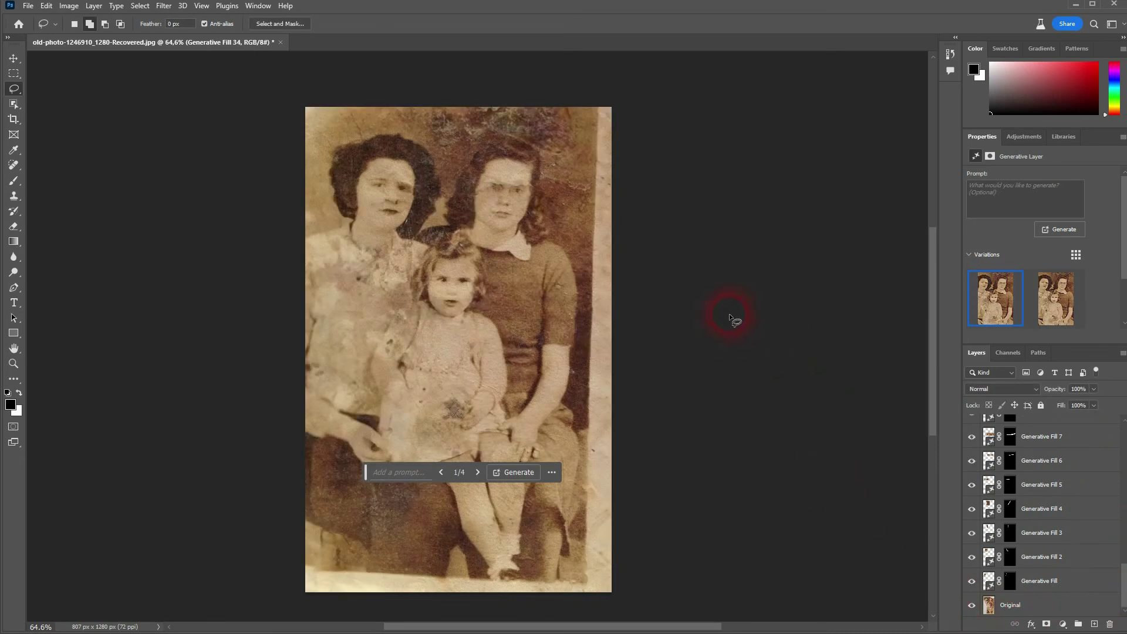